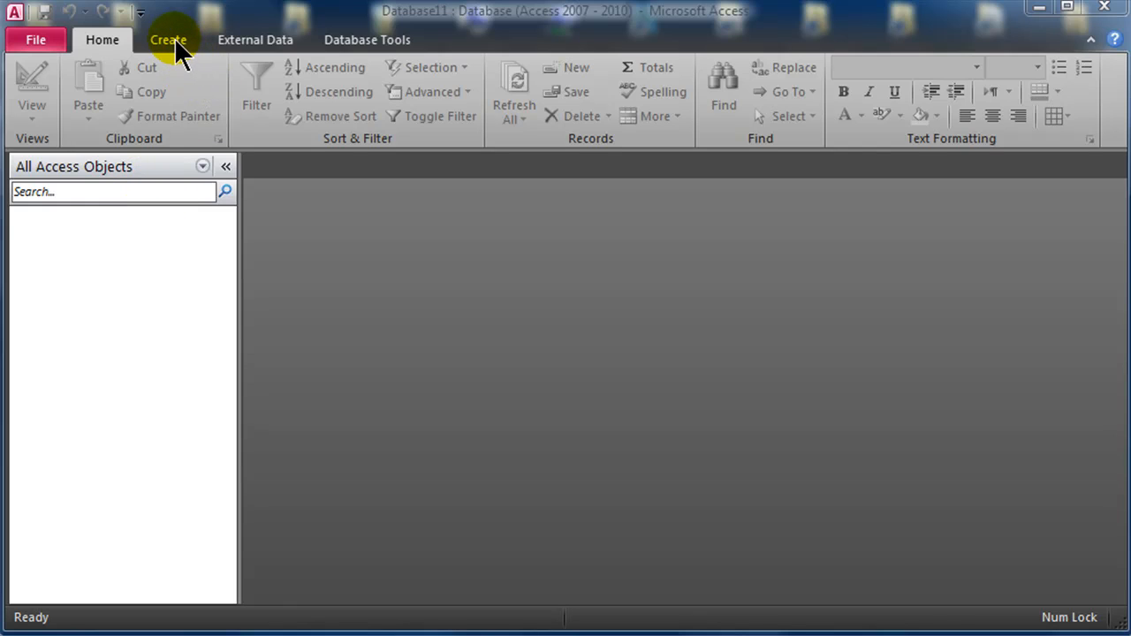
- Start an Excel import into a new table, using salespeople-customers-data.xlsx from the _Classes\CIS 125A Access folder as the source
left_click(254, 42)
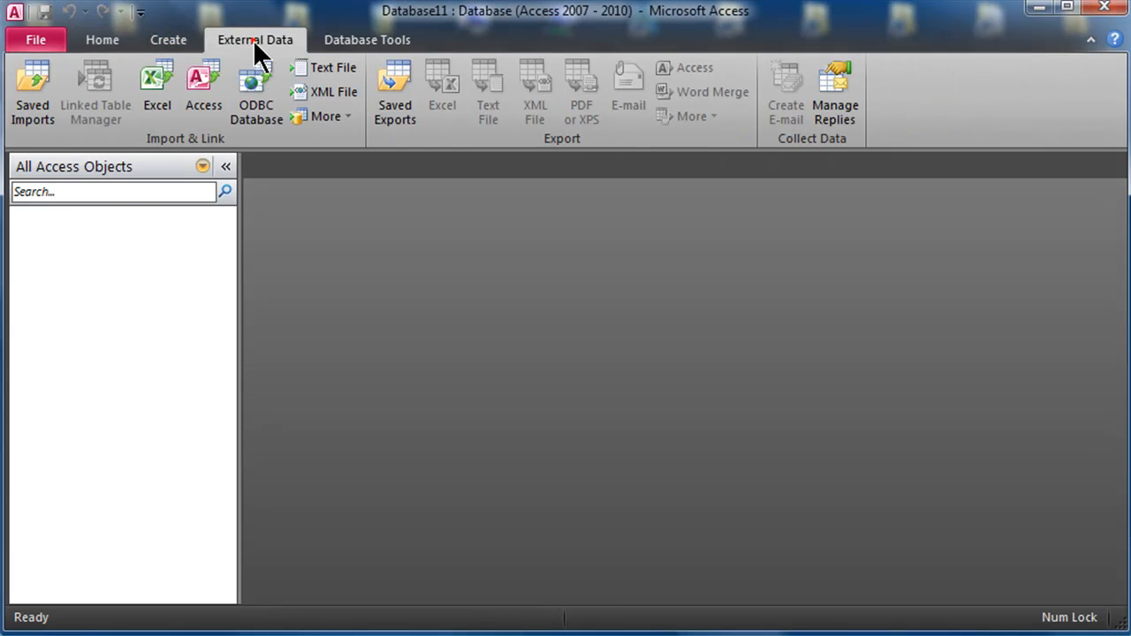
left_click(151, 78)
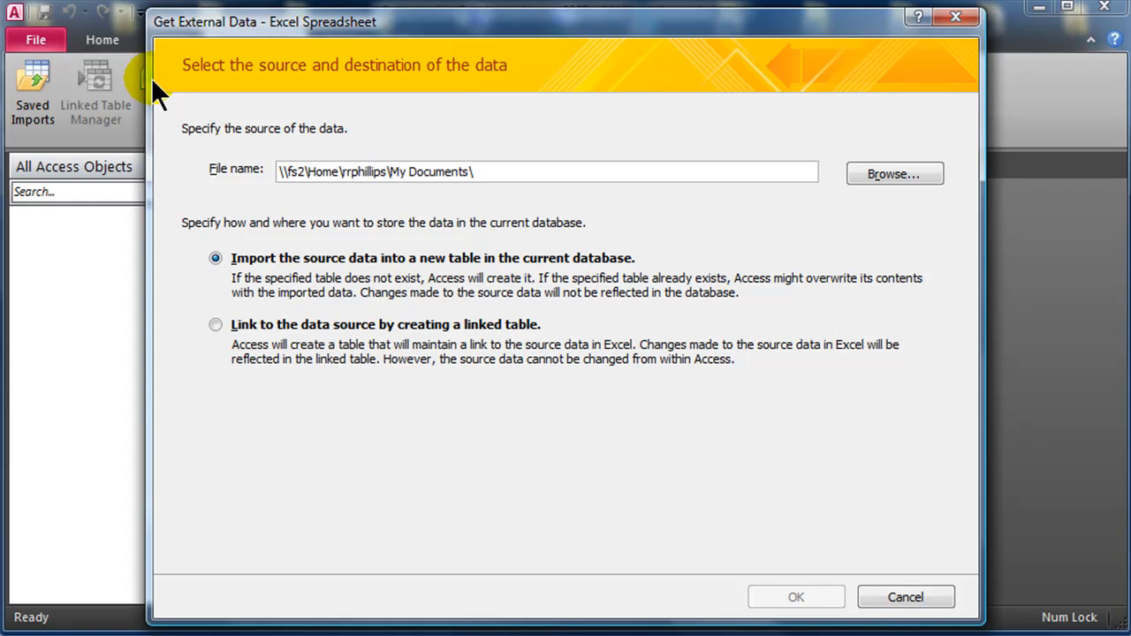
left_click(887, 172)
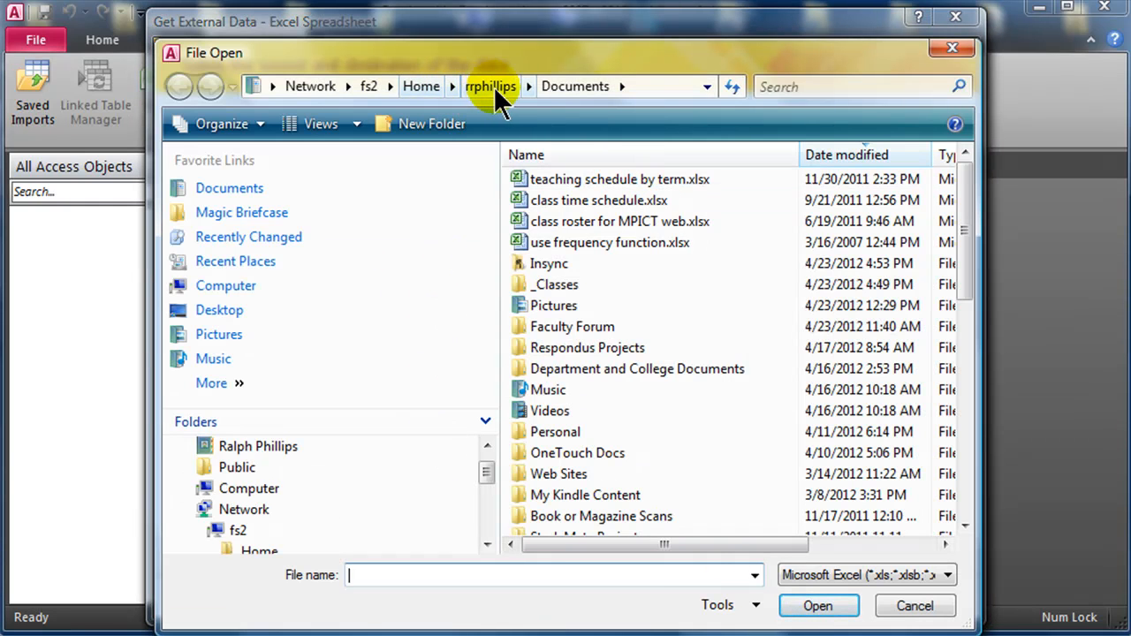
left_click(552, 152)
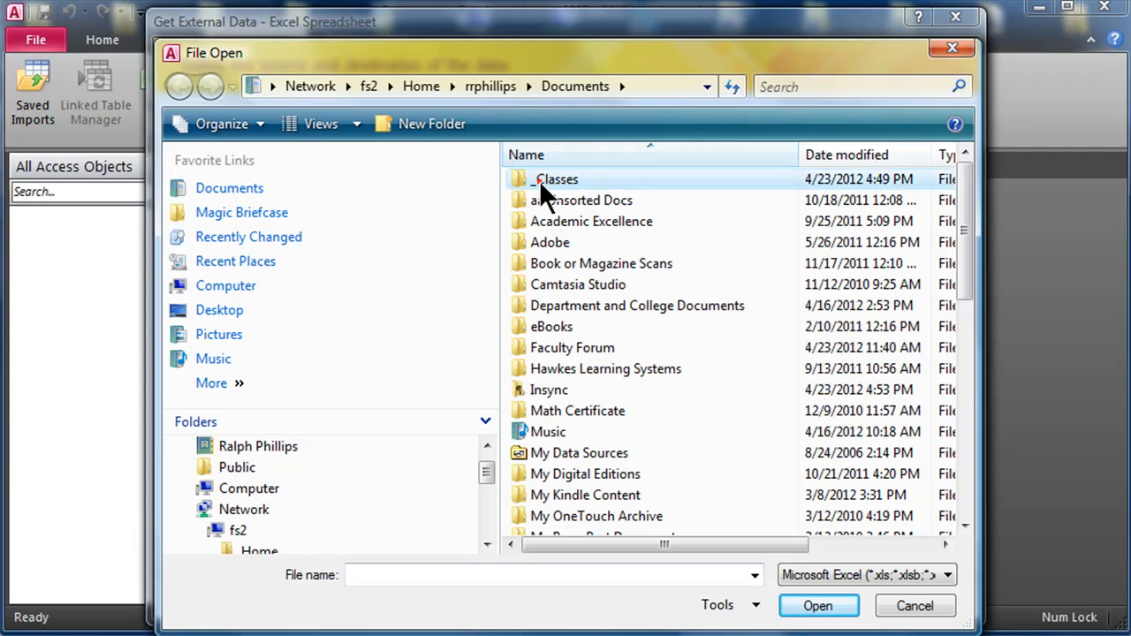
double_click(539, 180)
double_click(595, 263)
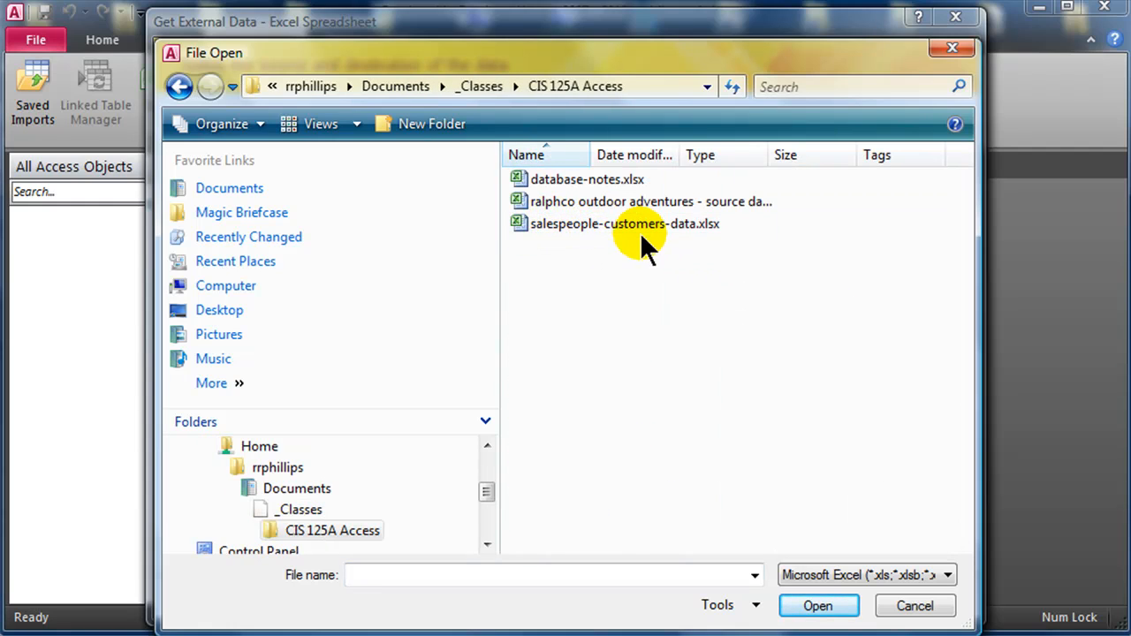
double_click(568, 229)
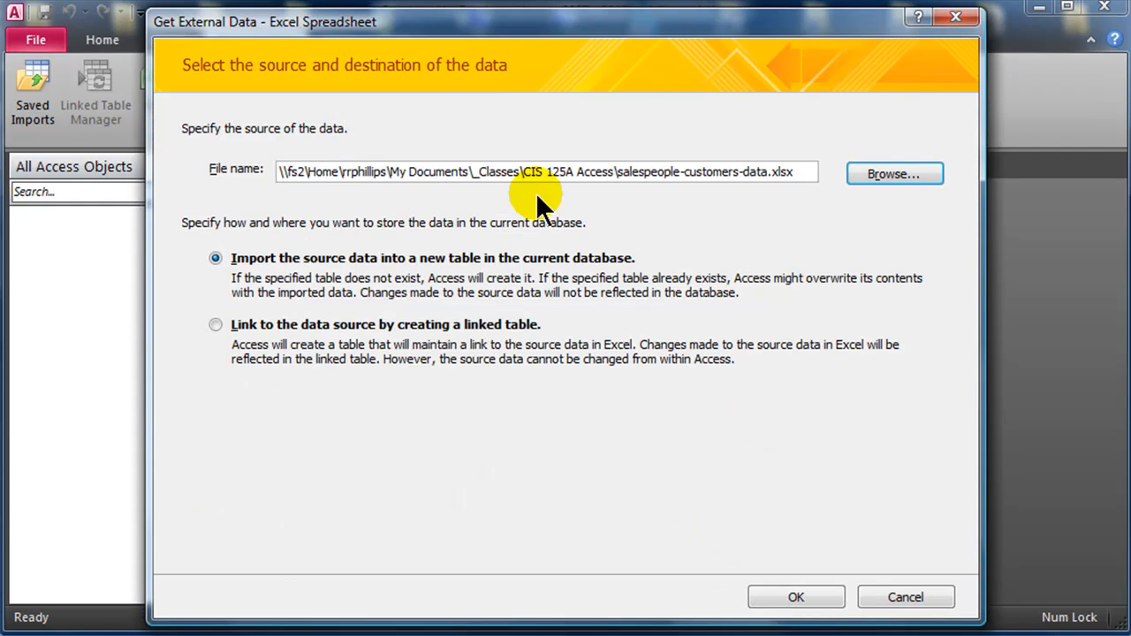
left_click(802, 601)
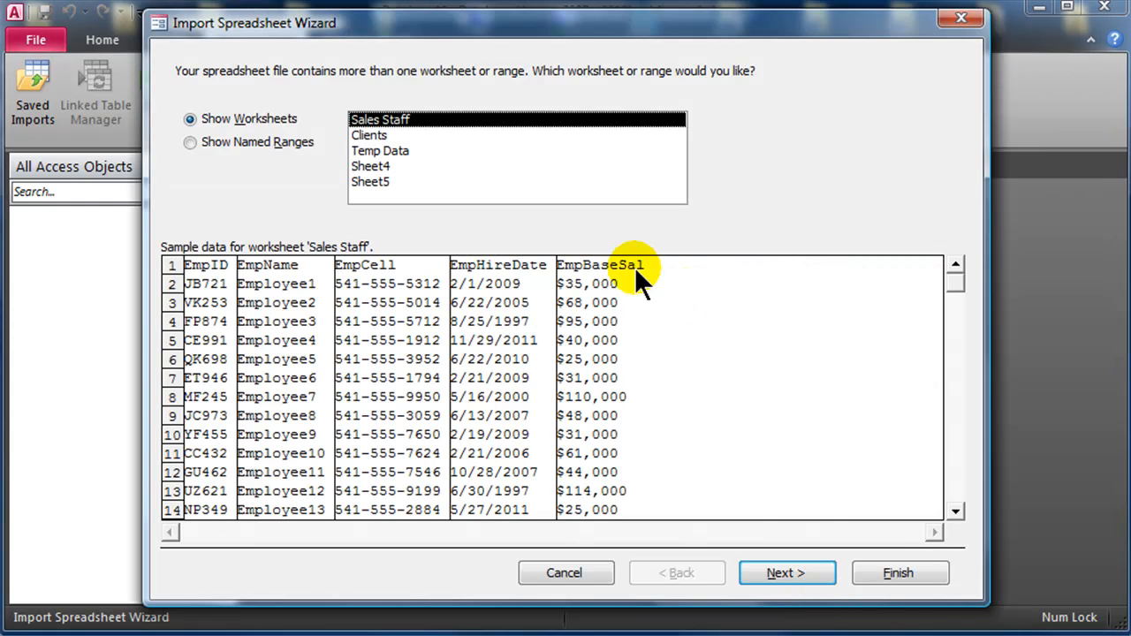
- Preview the sample data of the Clients, Temp Data and Sheet4 worksheets, and reselect Sales Staff
left_click(375, 134)
left_click(378, 150)
left_click(374, 167)
left_click(378, 121)
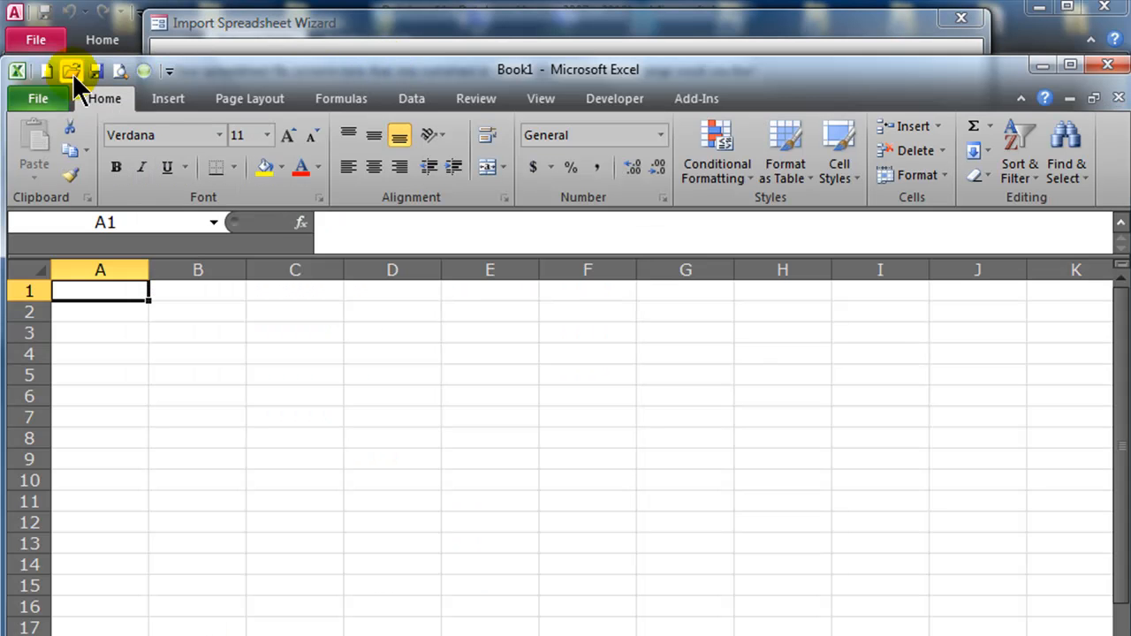
- Switch to Excel and open salespeople-customers-data.xlsx as read-only, showing the Sales Staff worksheet
left_click(40, 103)
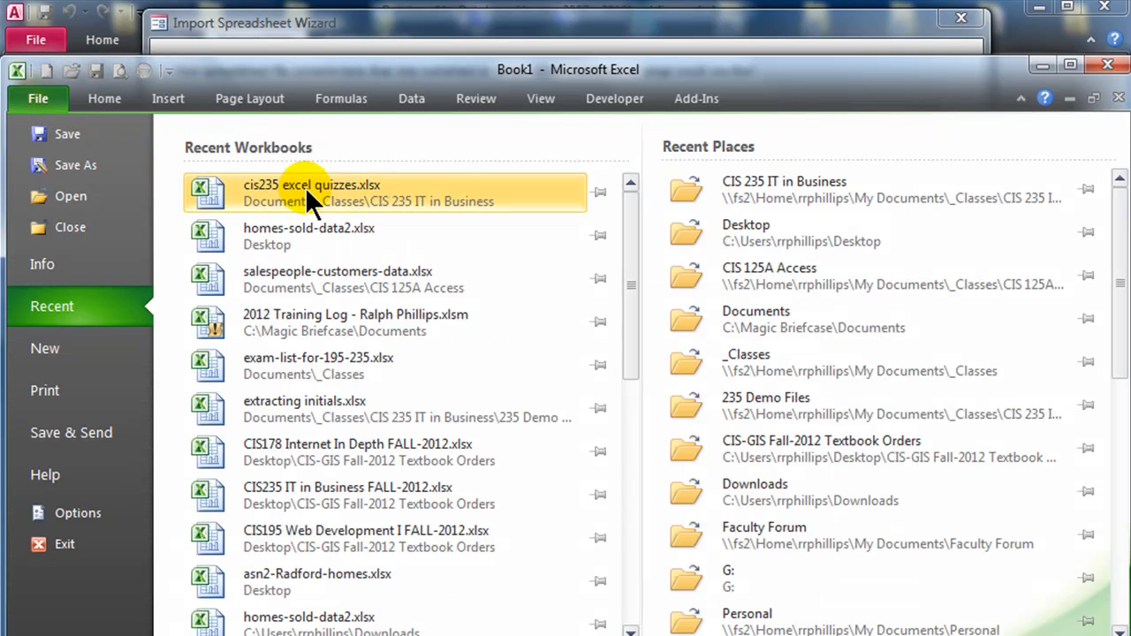
left_click(327, 271)
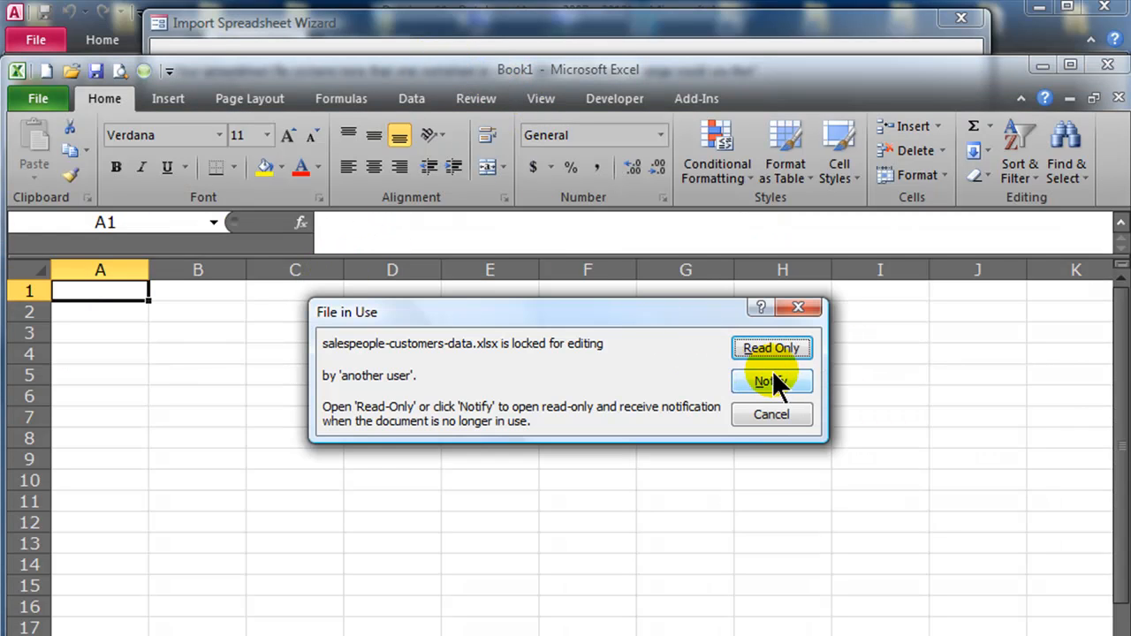
left_click(781, 349)
left_click_drag(542, 67, 542, 21)
left_click(143, 604)
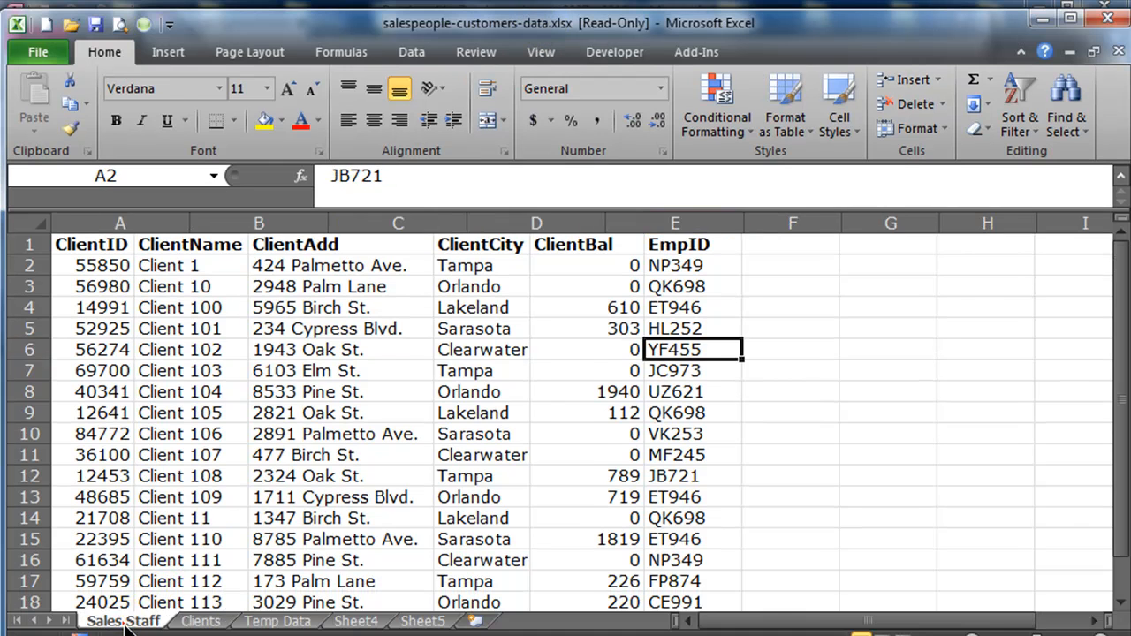
- Examine the employee records and column headings in the Sales Staff worksheet
left_click(469, 429)
left_click(297, 428)
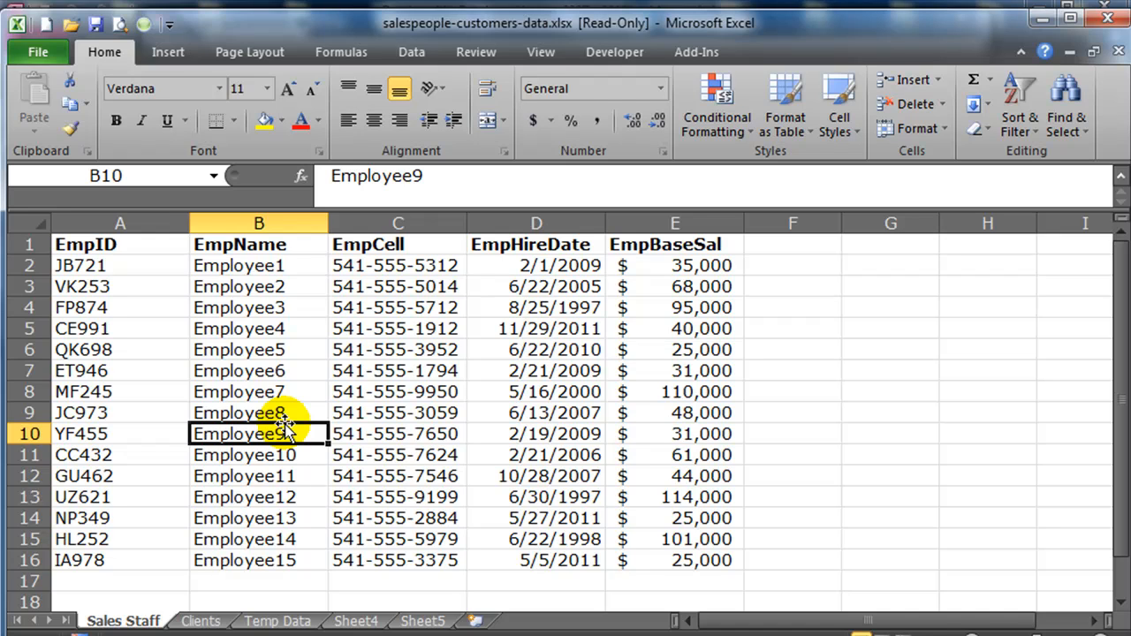
left_click(115, 244)
left_click(658, 562, "shift")
left_click(621, 518)
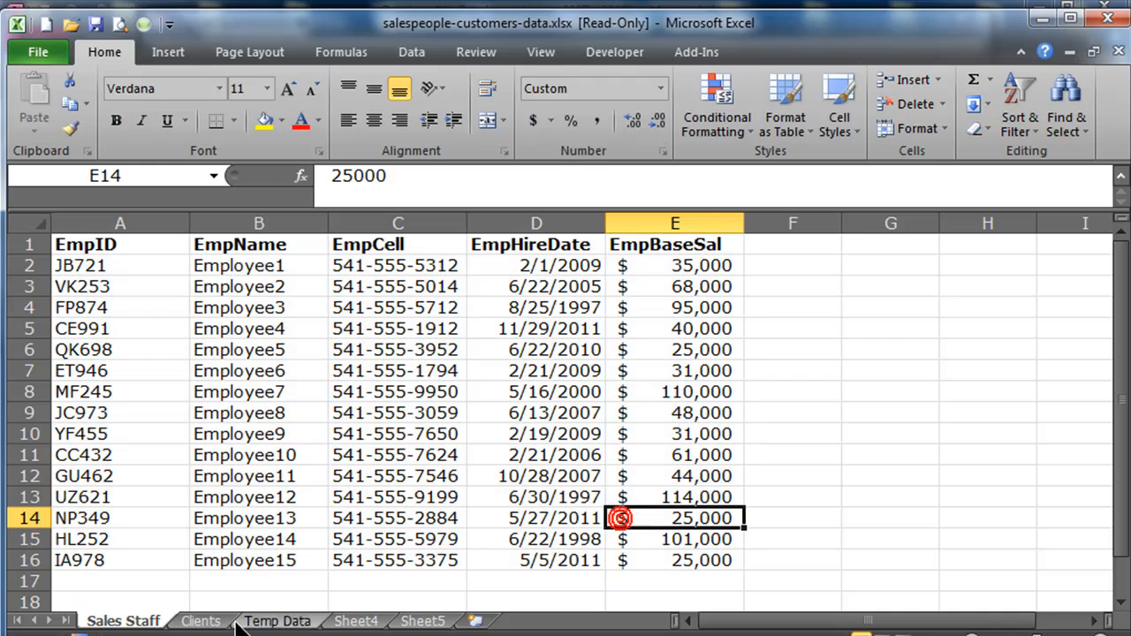
left_click(254, 324)
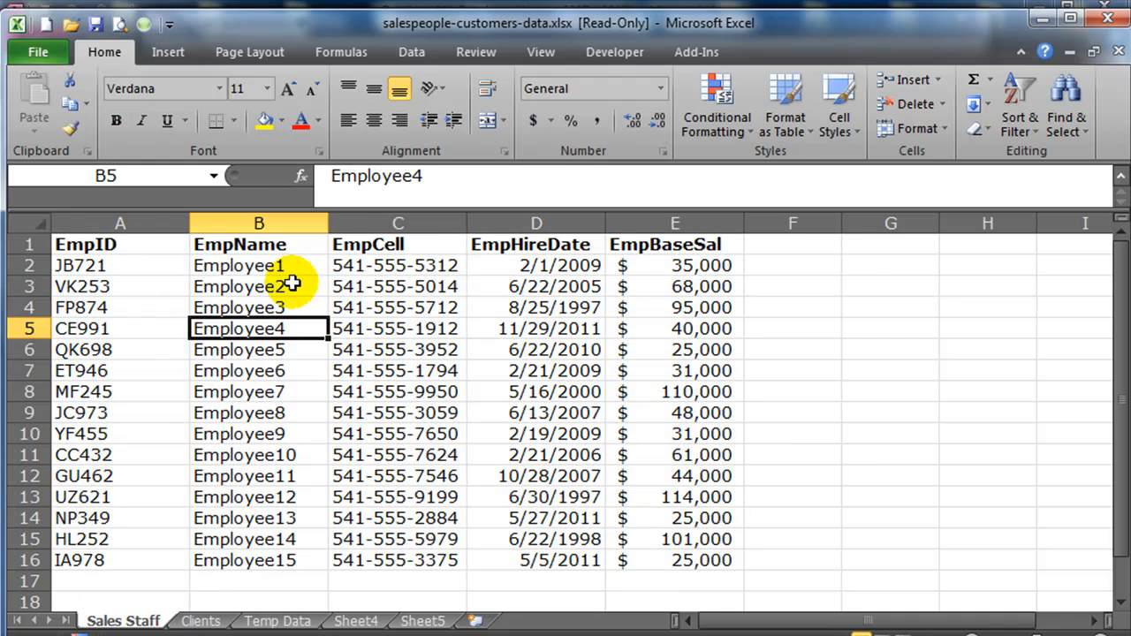
left_click(376, 222)
left_click(366, 329)
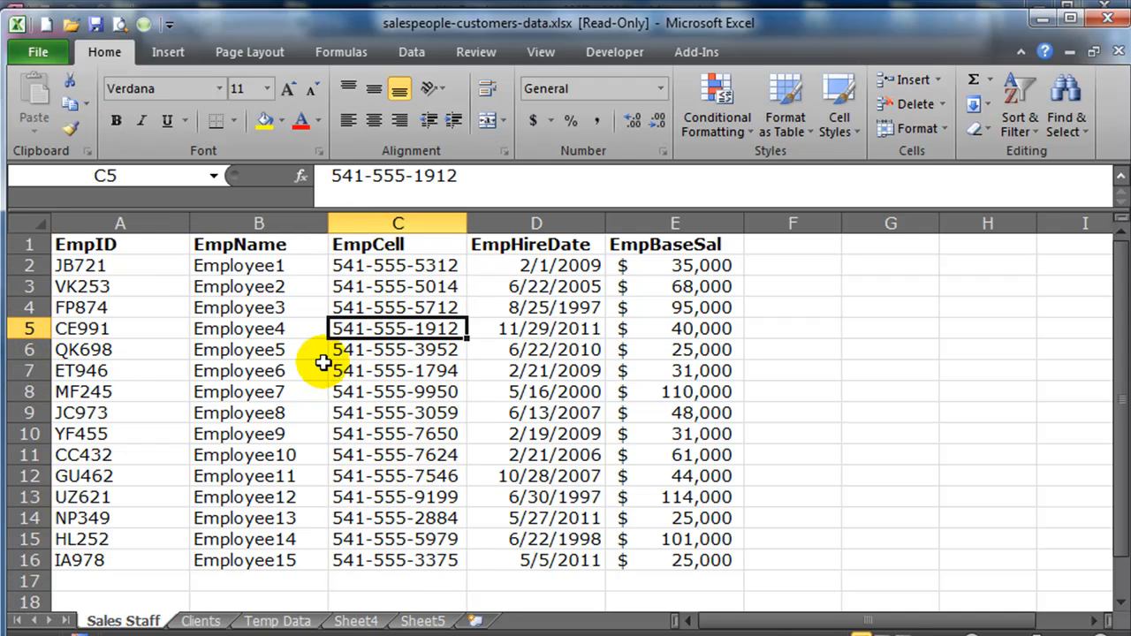
left_click(251, 456)
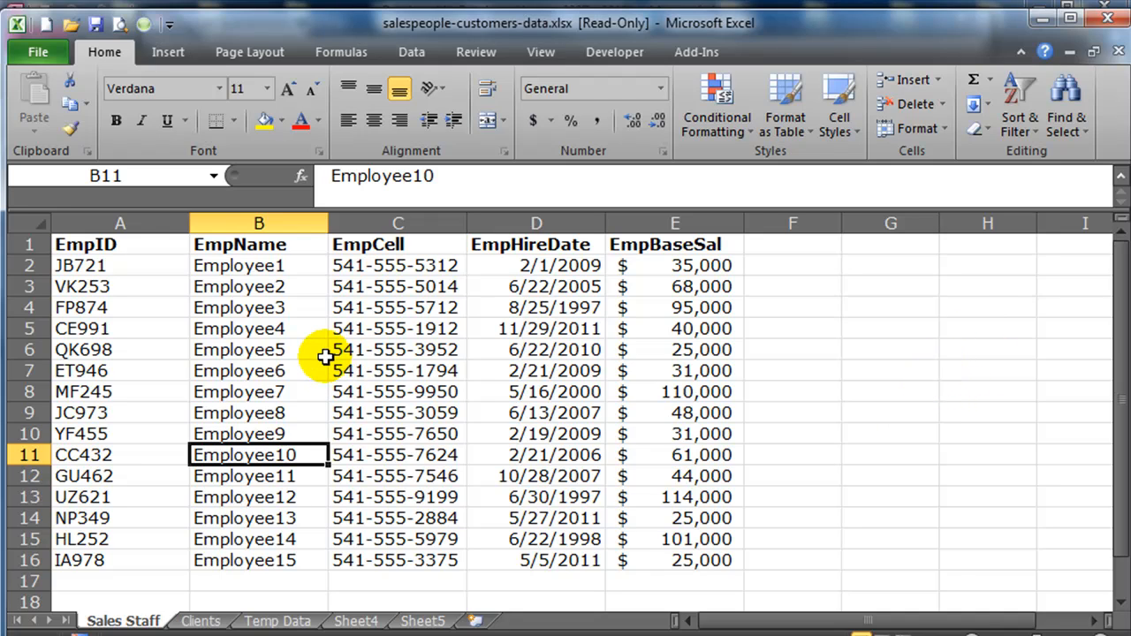
left_click_drag(111, 240, 668, 561)
left_click(437, 449)
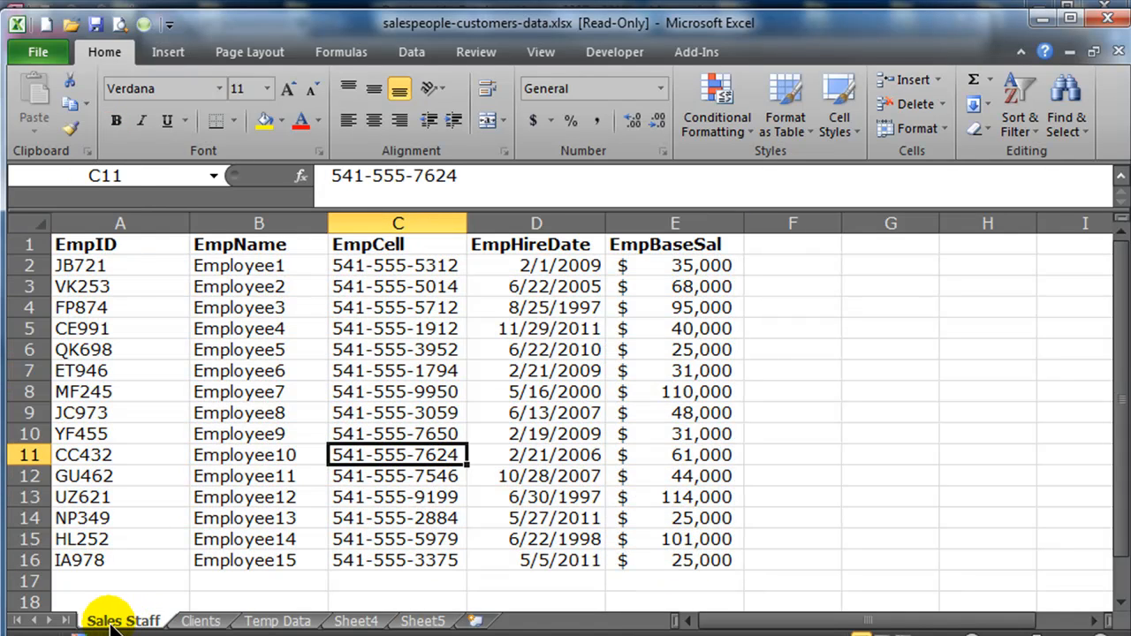
- Examine the client records in the Clients worksheet and close Excel to return to the Access import wizard
left_click(199, 621)
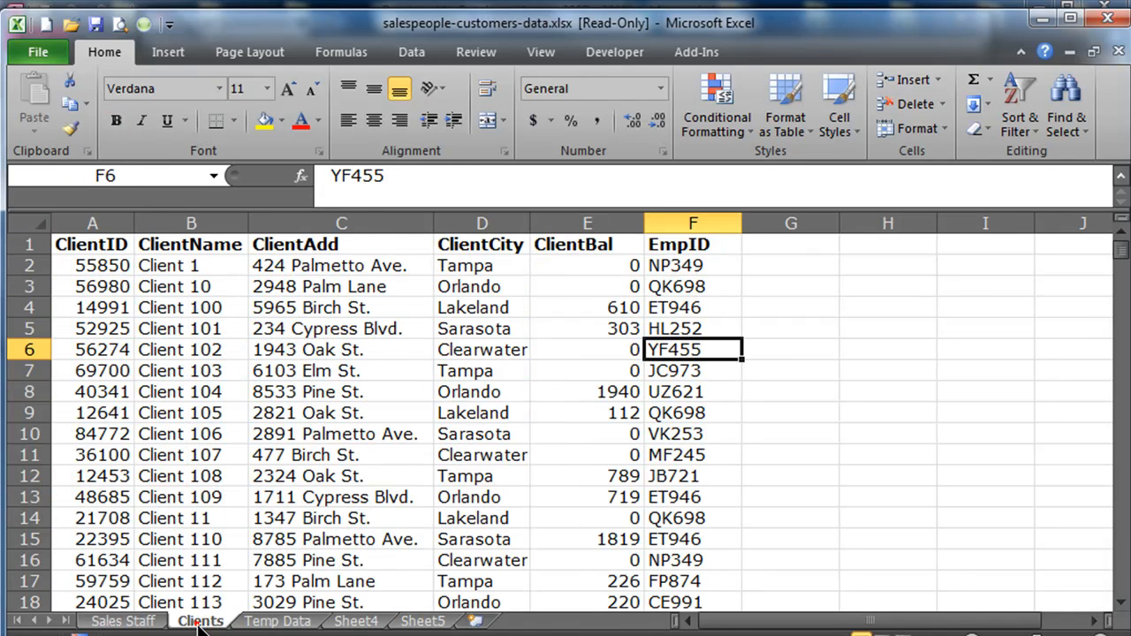
left_click(421, 438)
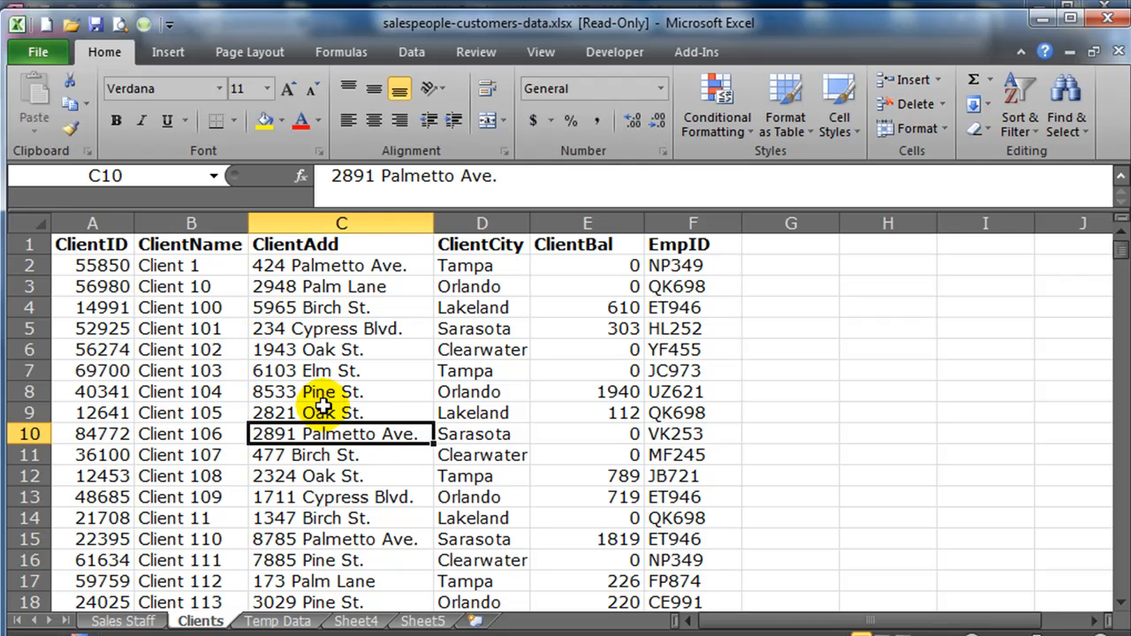
scroll(479, 429, "down", 7)
scroll(491, 426, "up", 7)
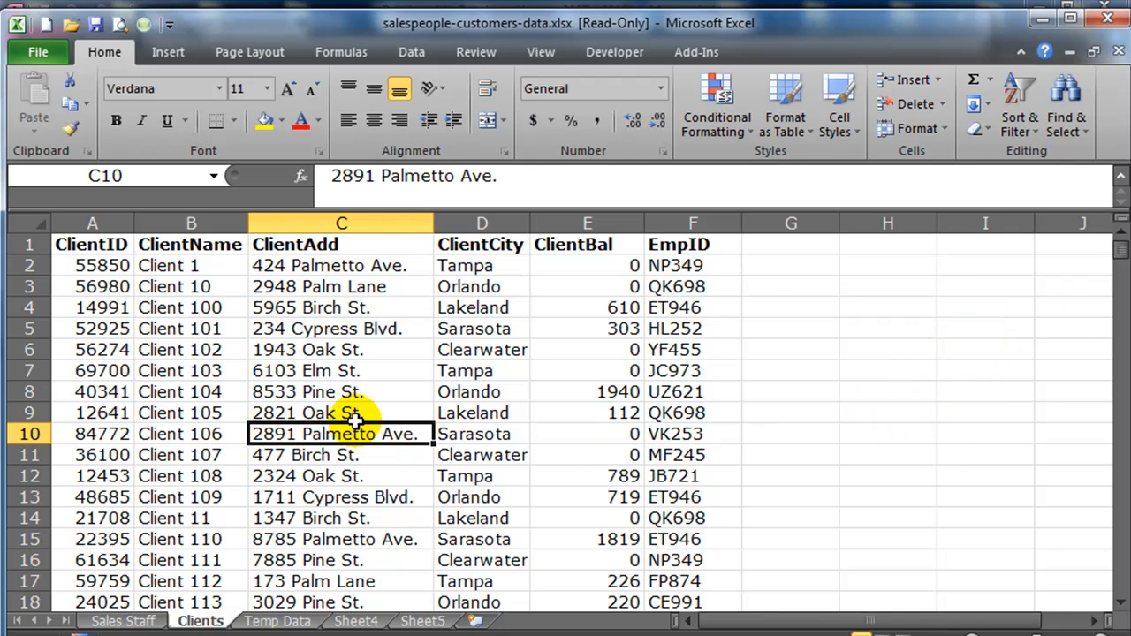
left_click(311, 354)
left_click(212, 352)
left_click(371, 411)
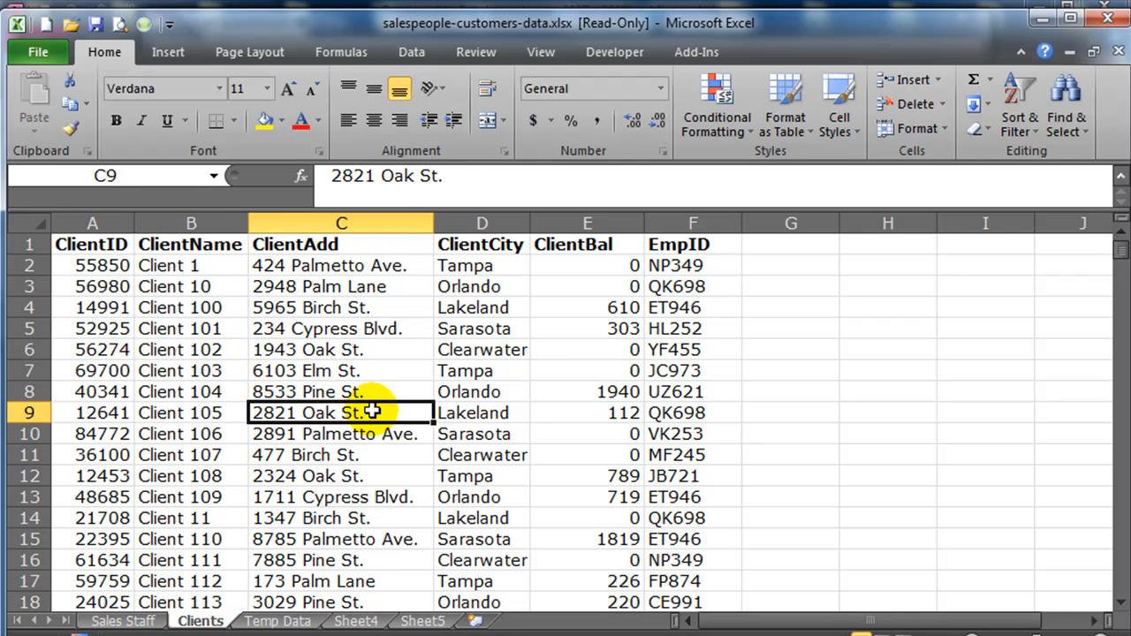
left_click(1106, 19)
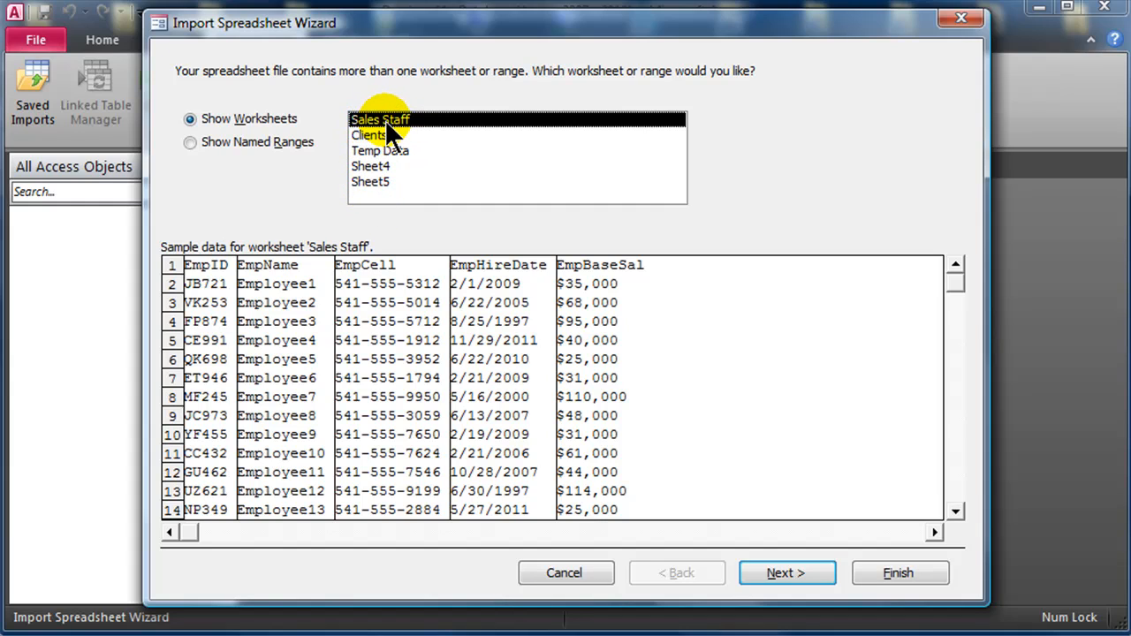
- Import the Sales Staff worksheet with its first row used as column headings, and continue to the field options
left_click(792, 571)
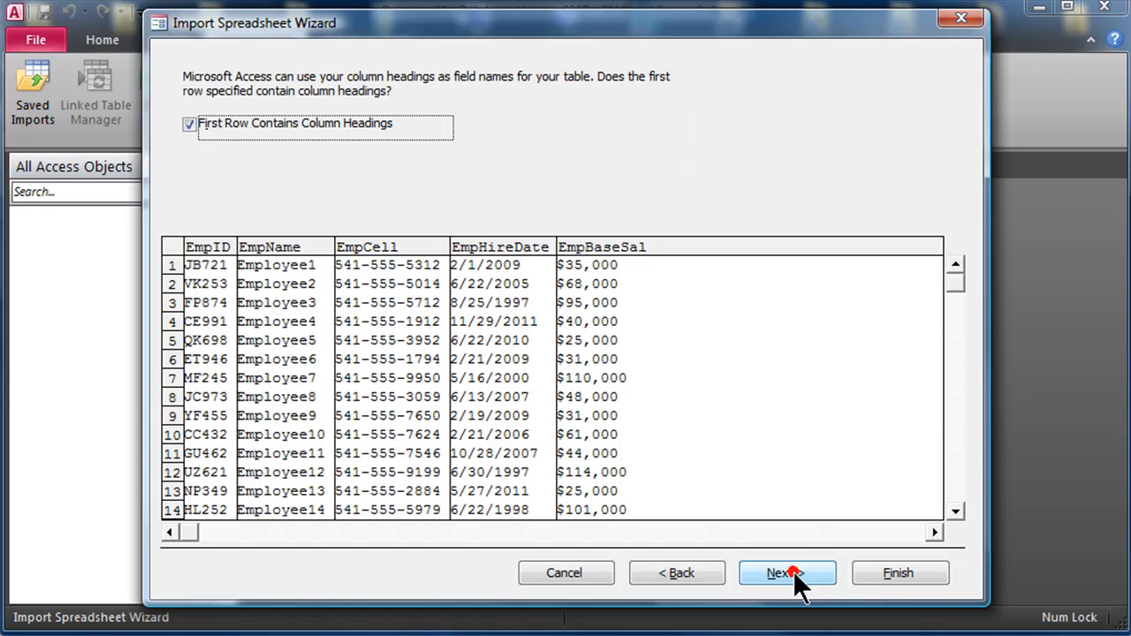
left_click(188, 125)
left_click(188, 125)
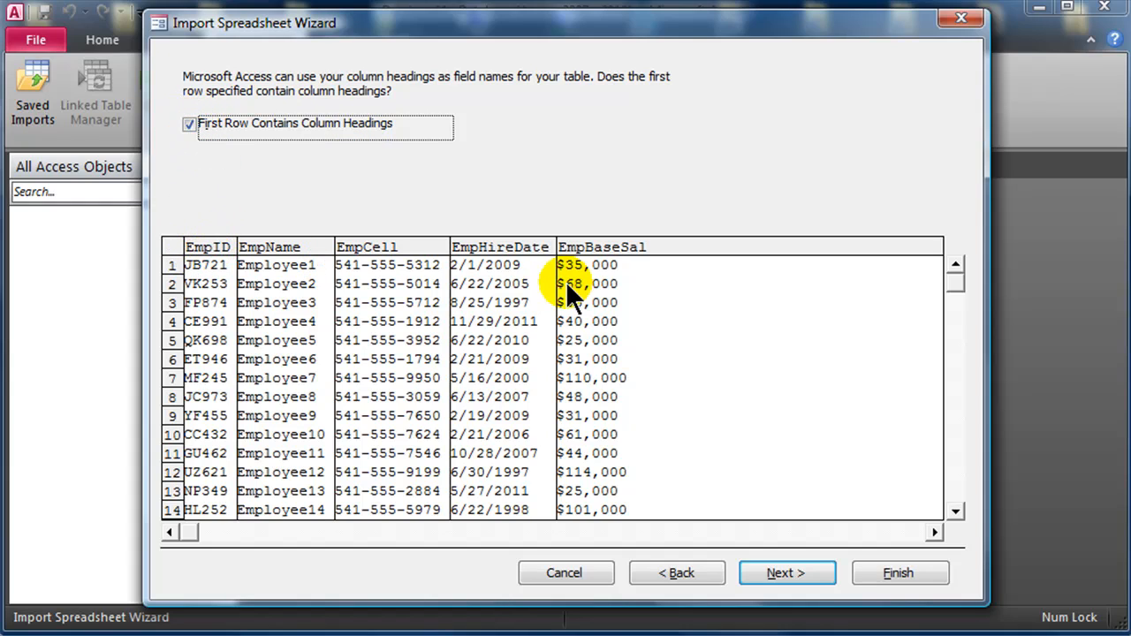
left_click(800, 571)
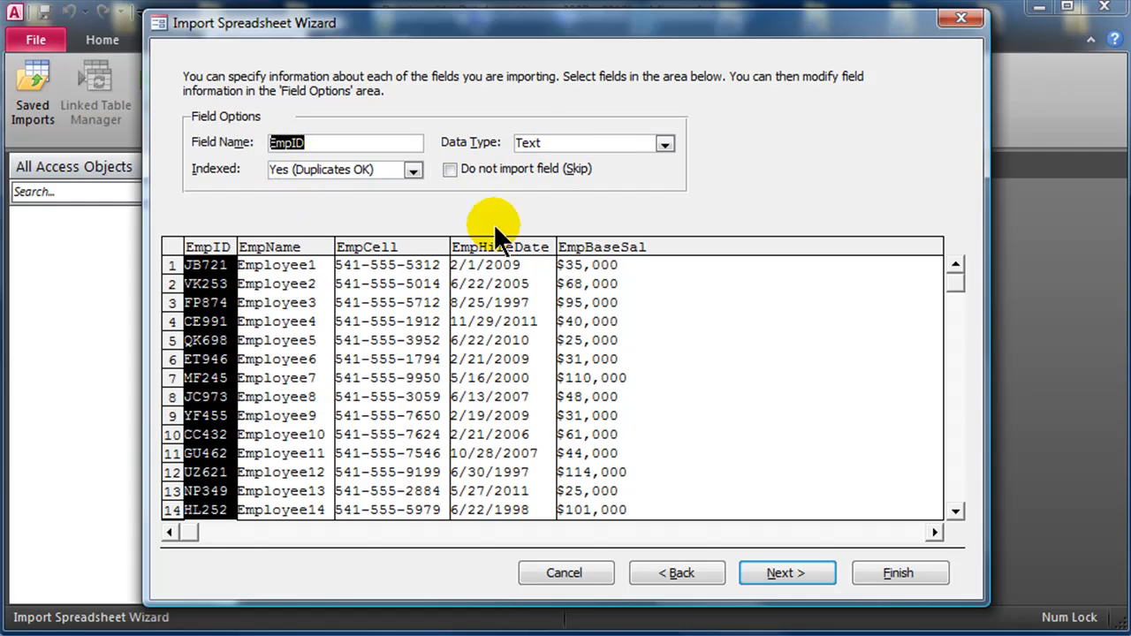
- Review the field options of the employee columns, keep Currency as the EmpBaseSal data type, and continue to the primary key options
left_click(276, 329)
left_click(349, 334)
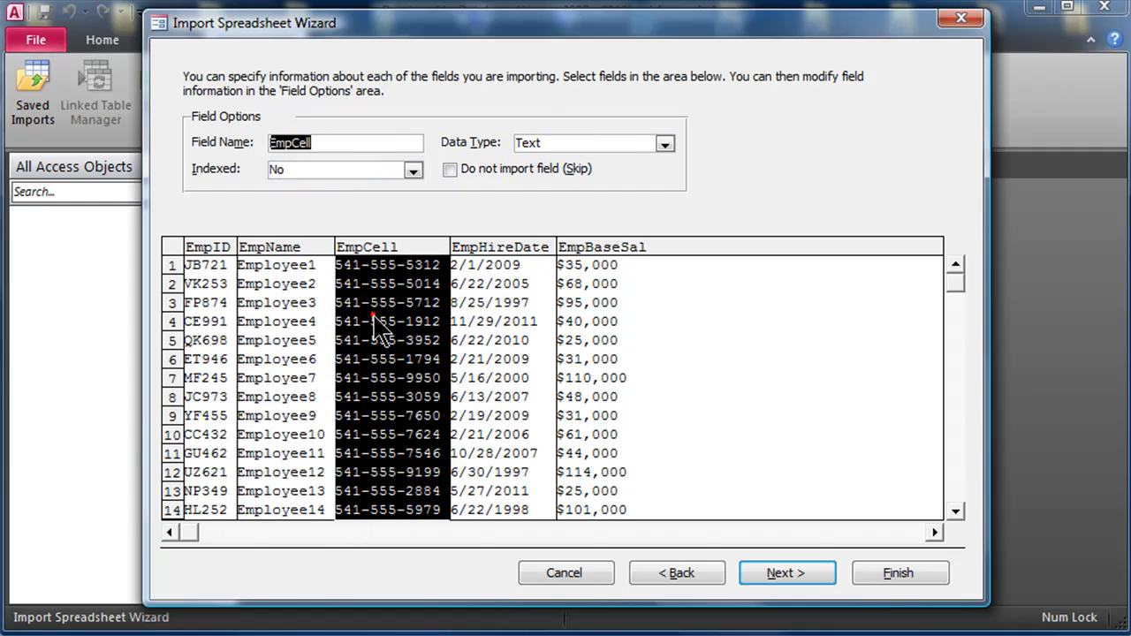
left_click(506, 306)
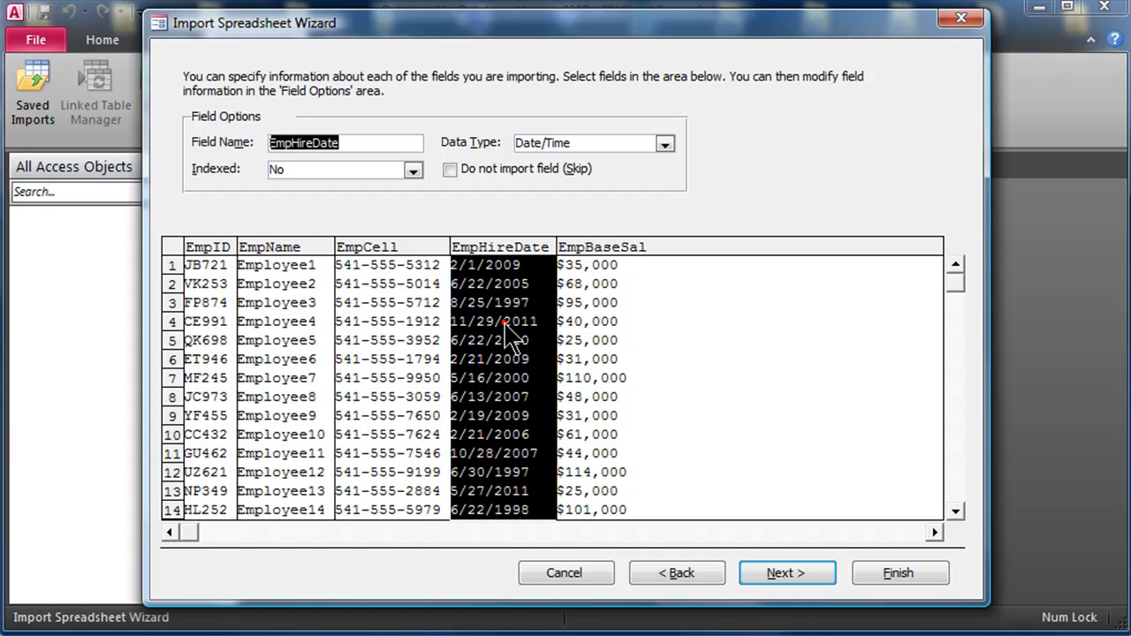
left_click(592, 308)
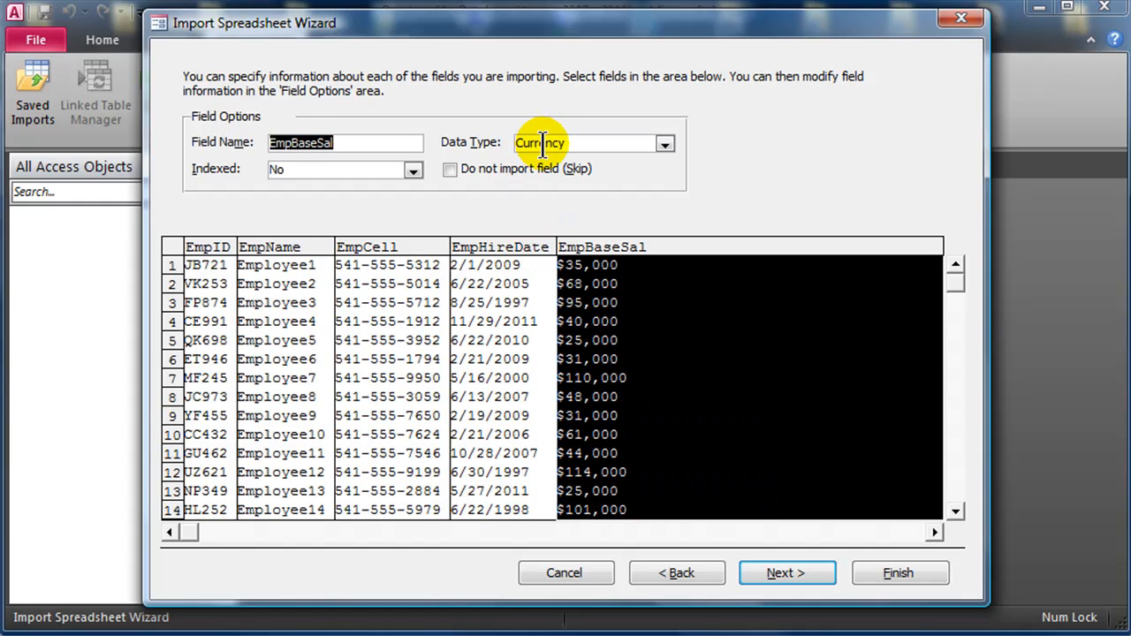
left_click(521, 328)
left_click(585, 311)
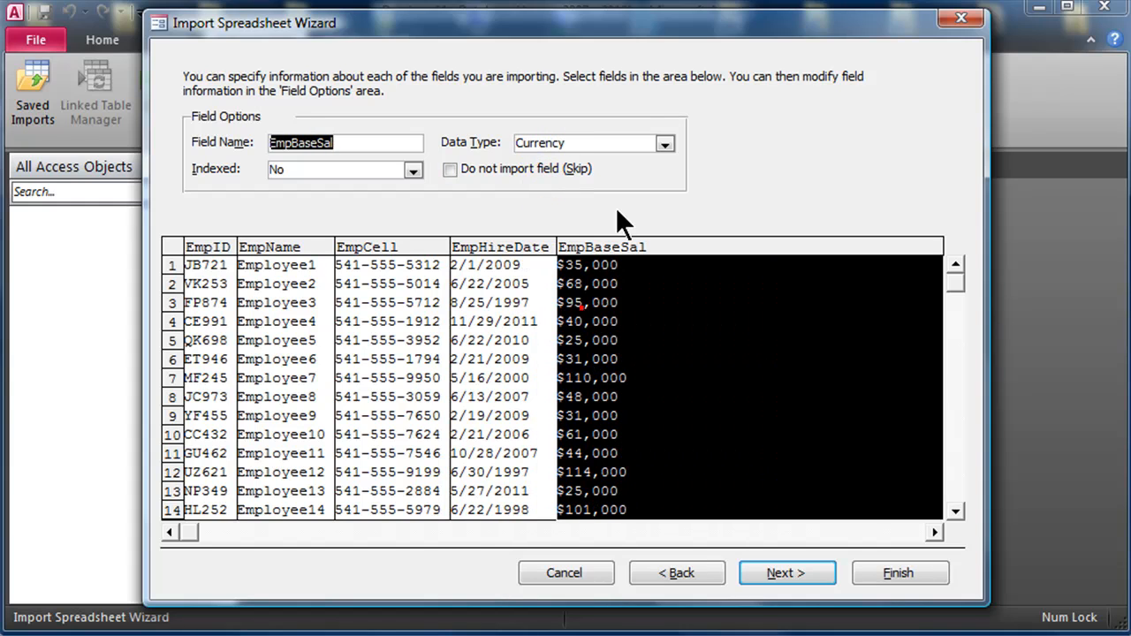
left_click(665, 143)
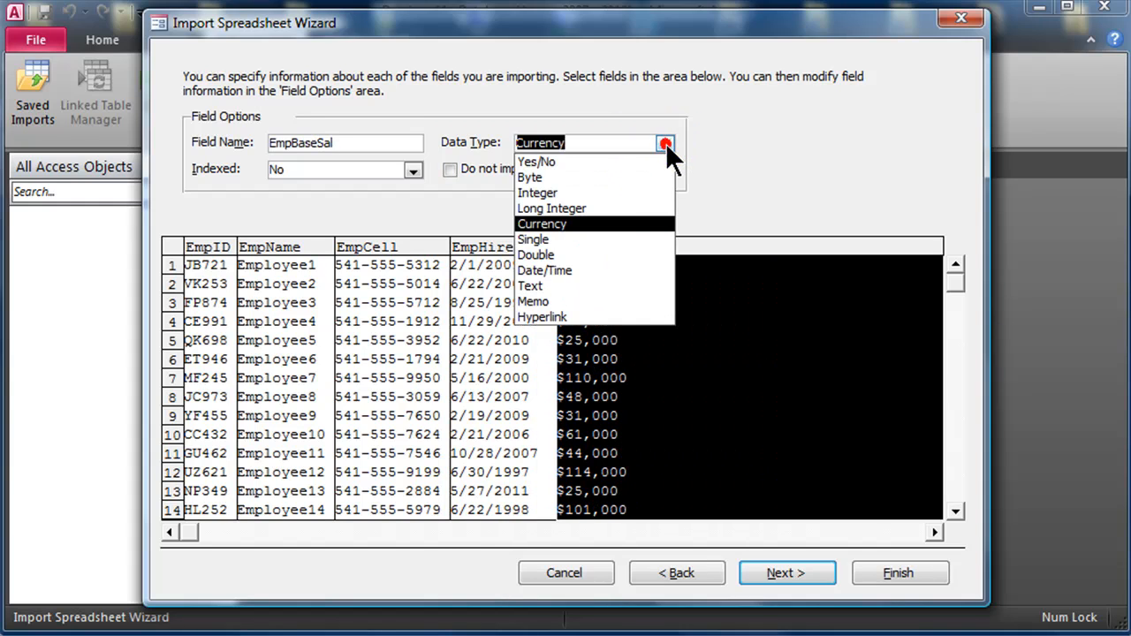
left_click(553, 222)
left_click(782, 583)
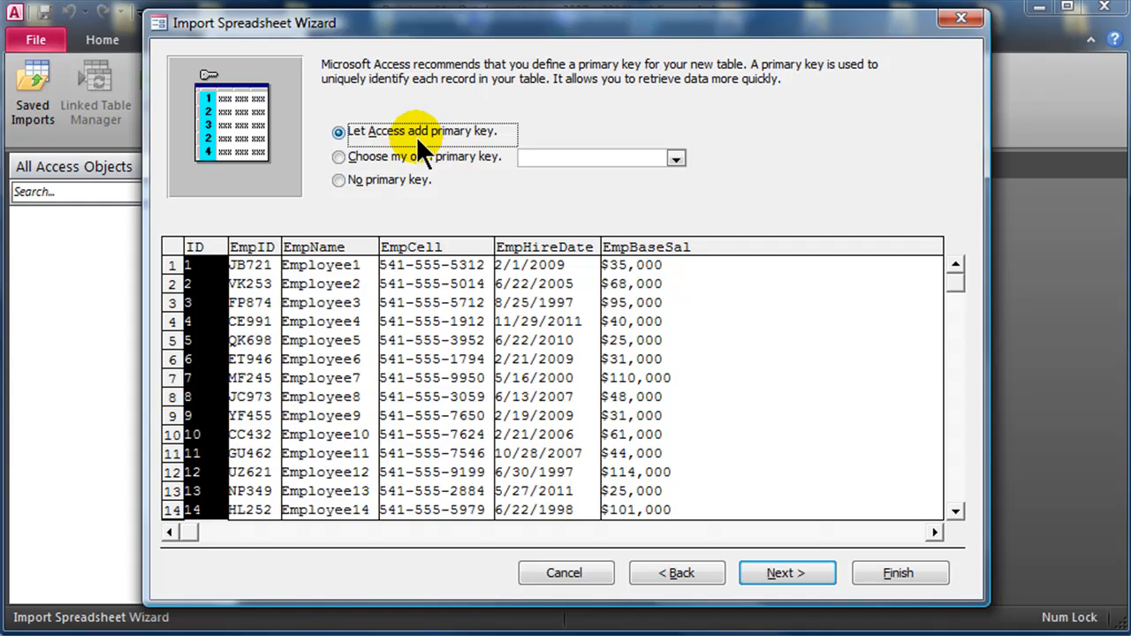
- Choose EmpID as the table's own primary key and continue to the final import page
left_click(339, 156)
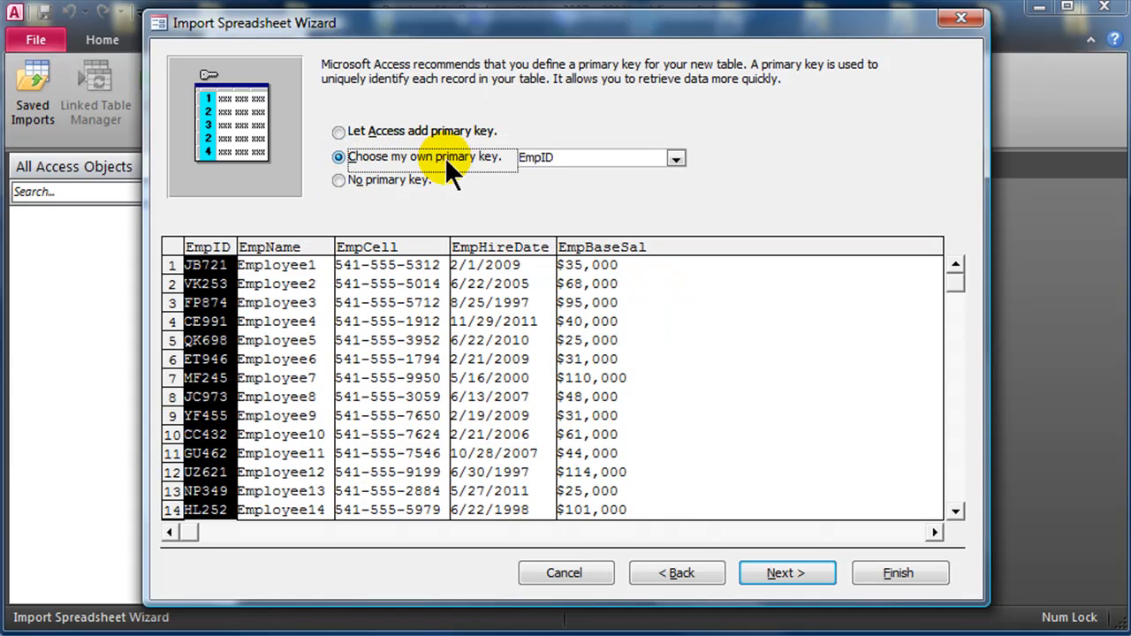
left_click(677, 158)
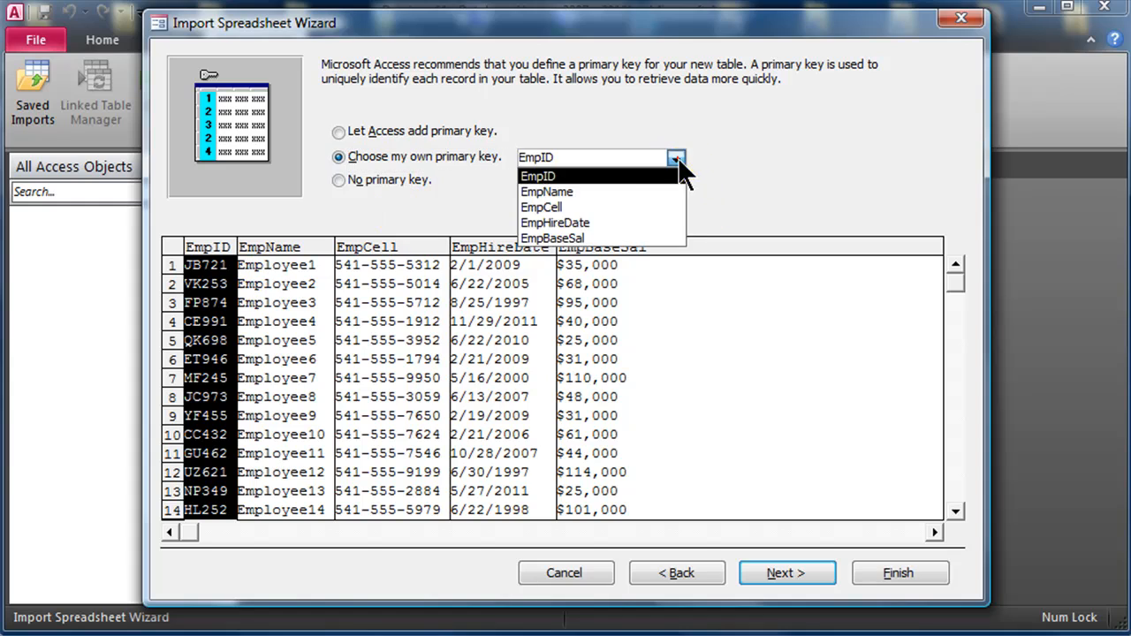
left_click(588, 173)
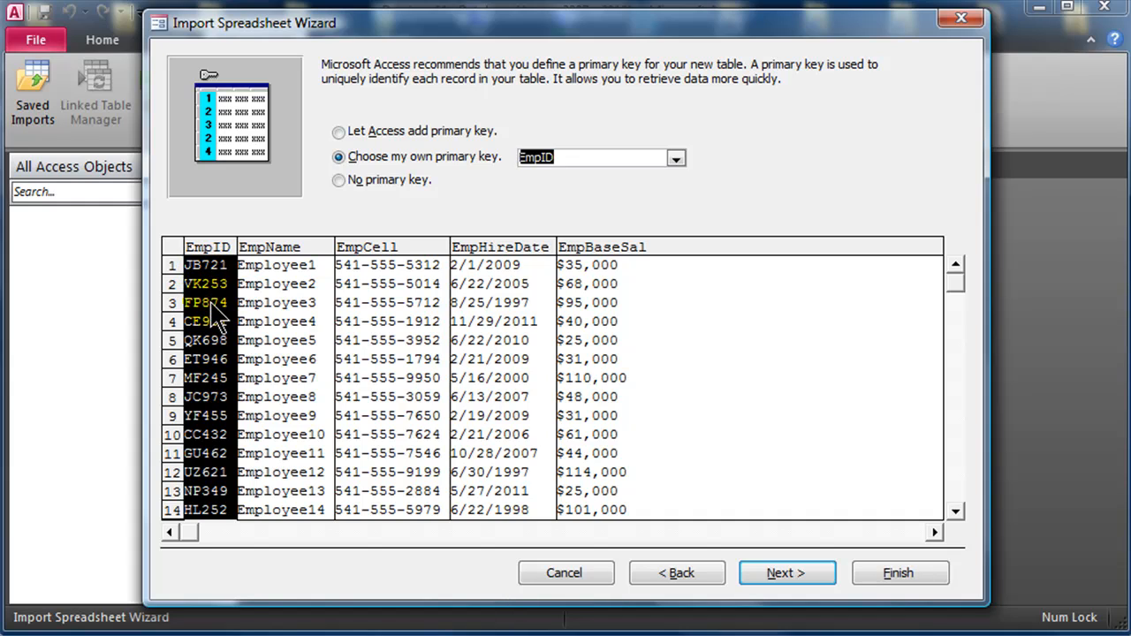
left_click(795, 571)
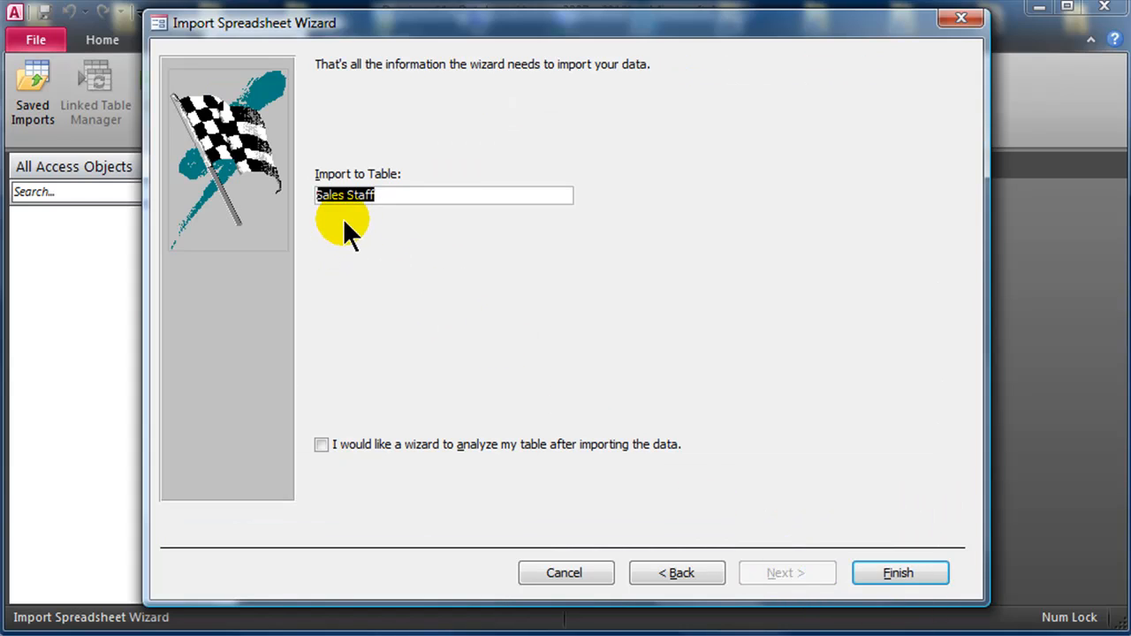
- Finish the import into the Sales Staff table and close the wizard without saving the import steps
left_click(898, 572)
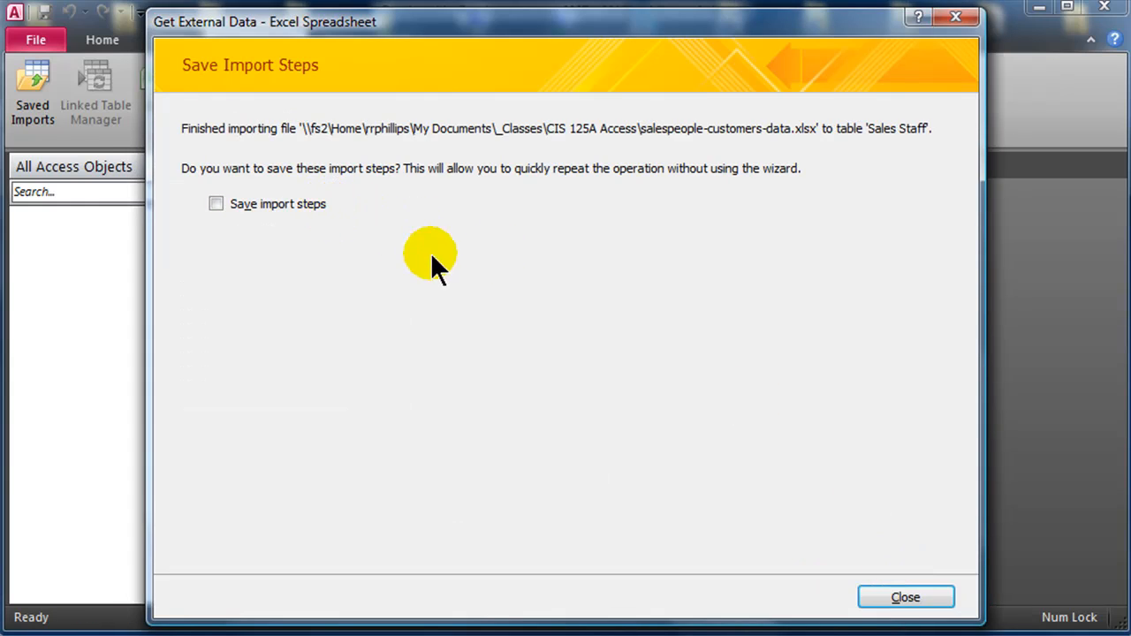
left_click(913, 602)
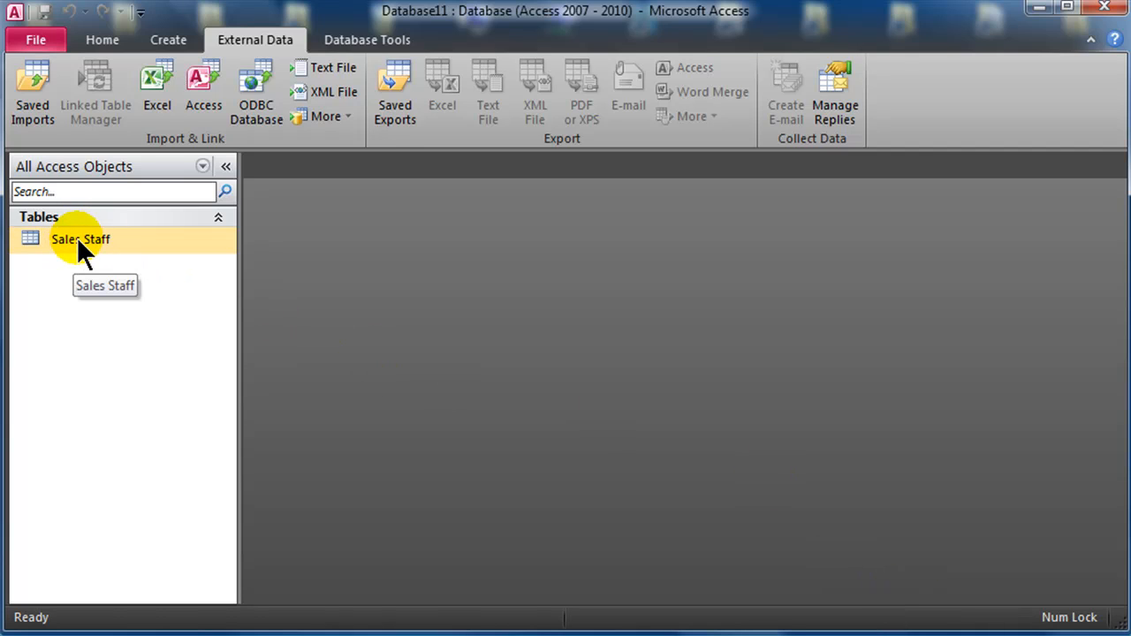
- Start another Excel import from salespeople-customers-data.xlsx into a new table in the current database
left_click(152, 76)
left_click(879, 169)
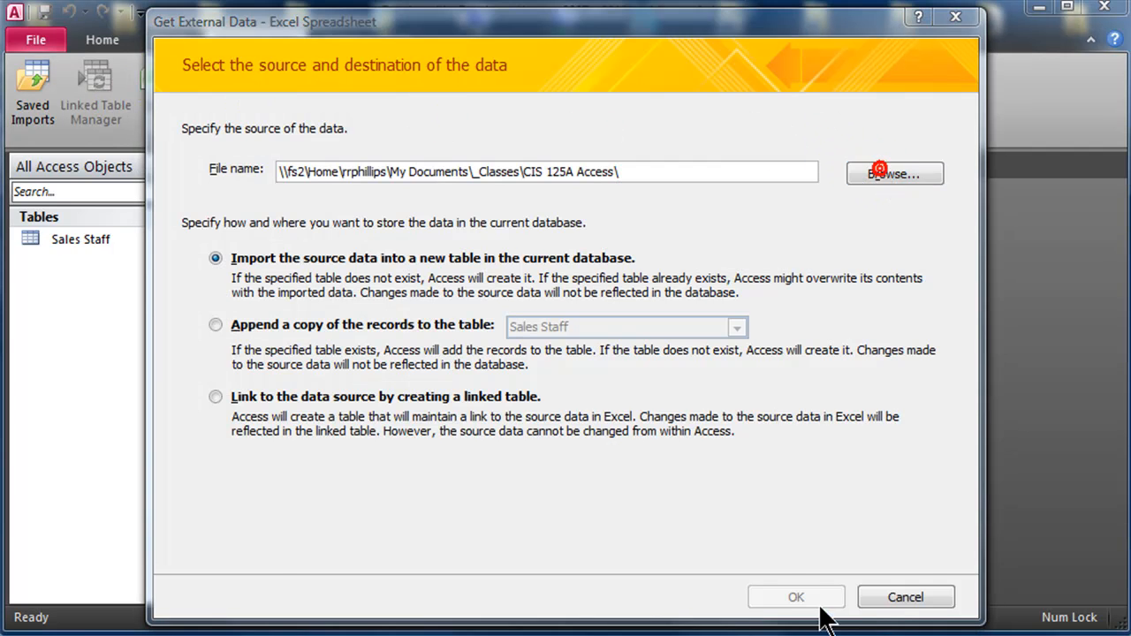
left_click(689, 223)
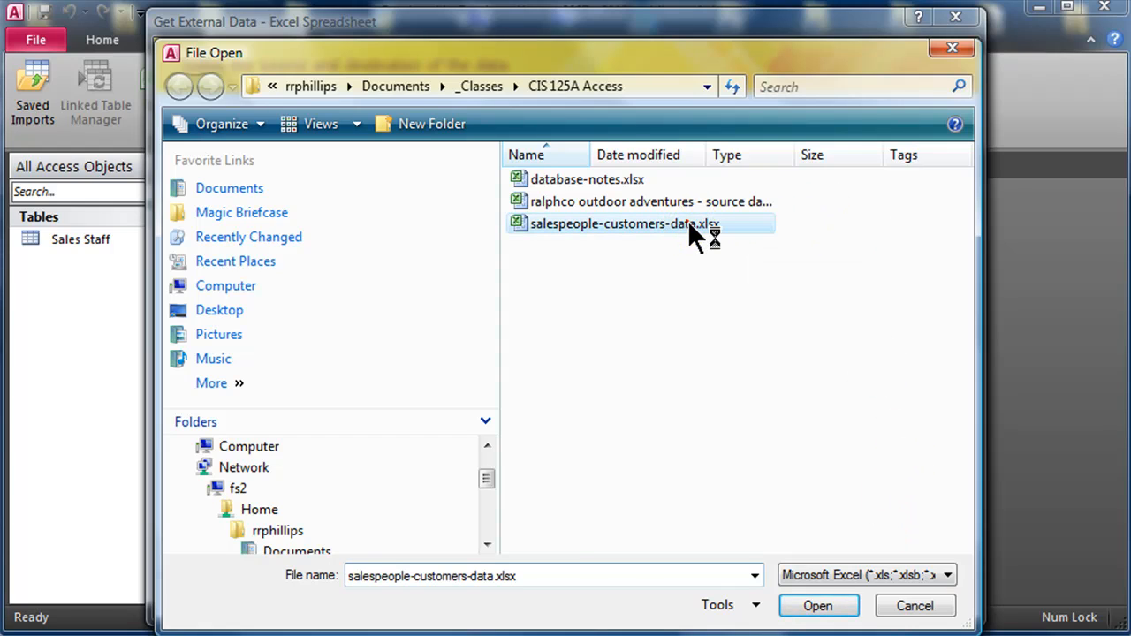
double_click(689, 223)
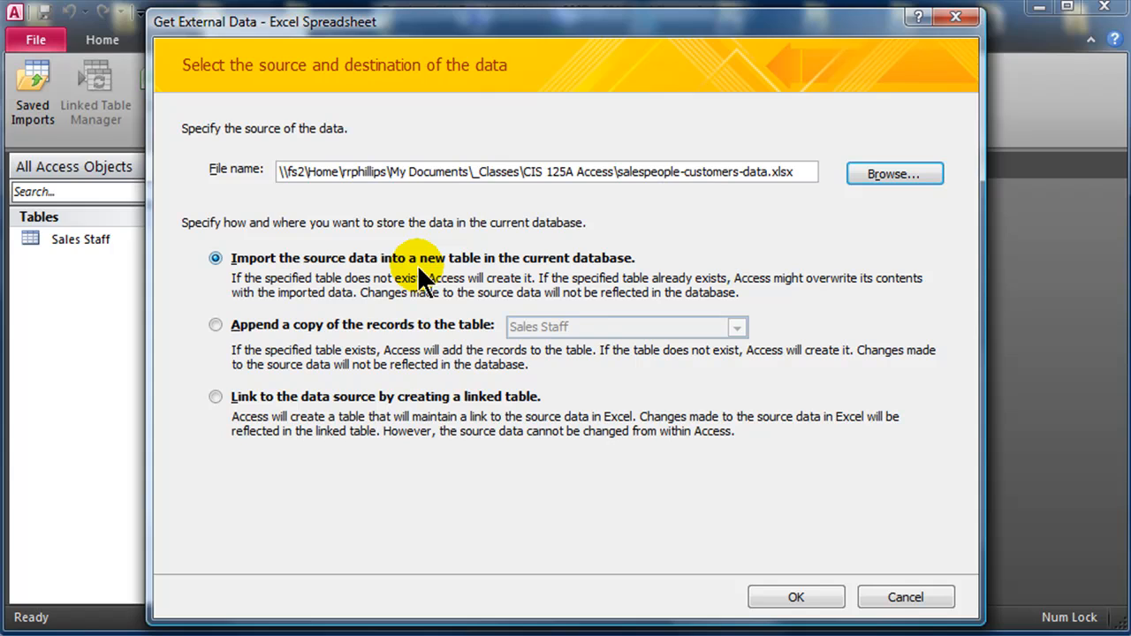
left_click(795, 597)
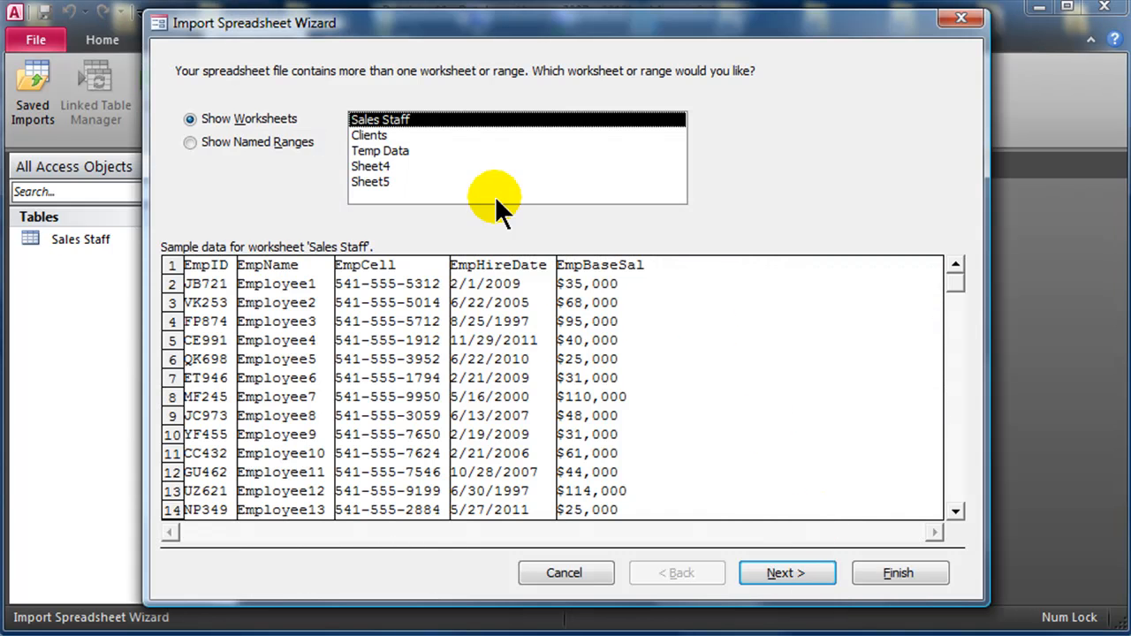
- Choose the Clients worksheet with its first row as column headings, and continue to the field options
left_click(370, 134)
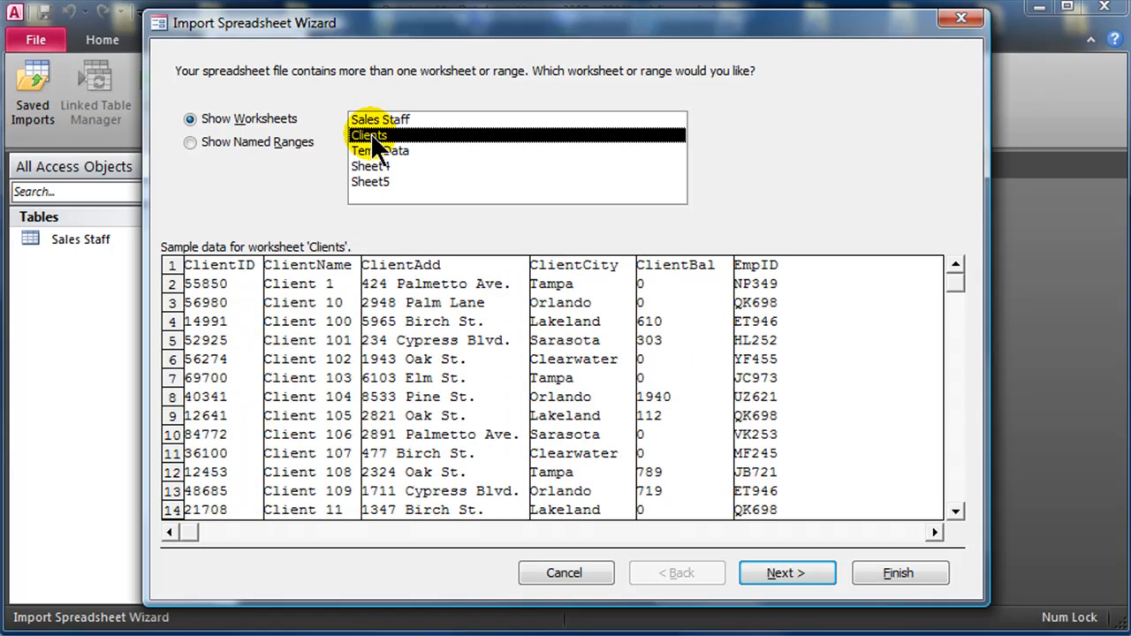
left_click(782, 575)
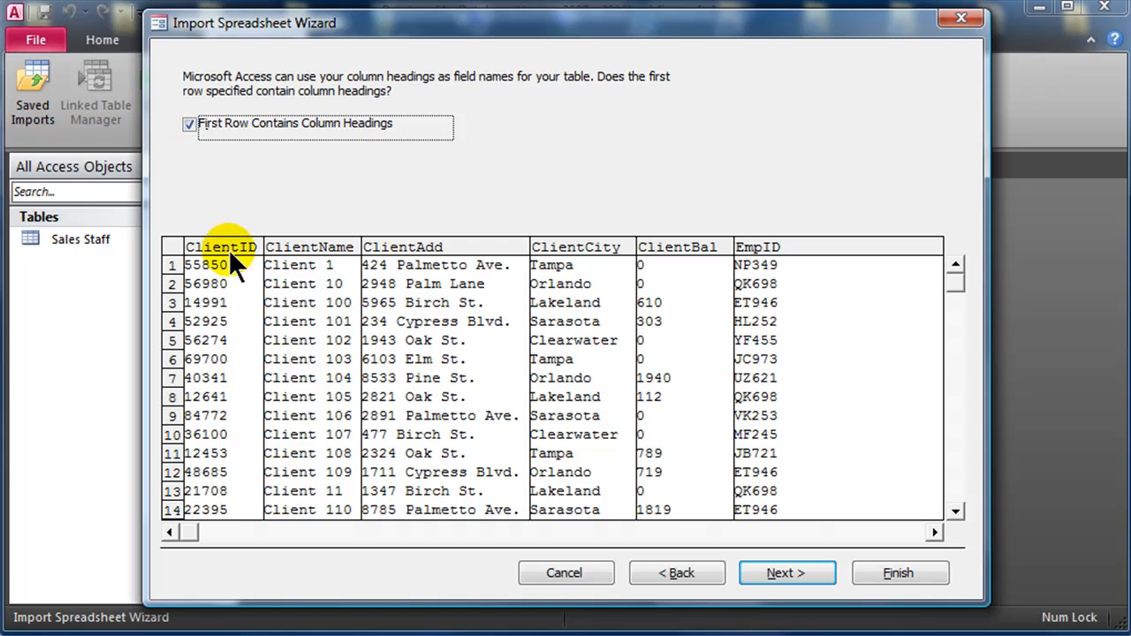
left_click(777, 570)
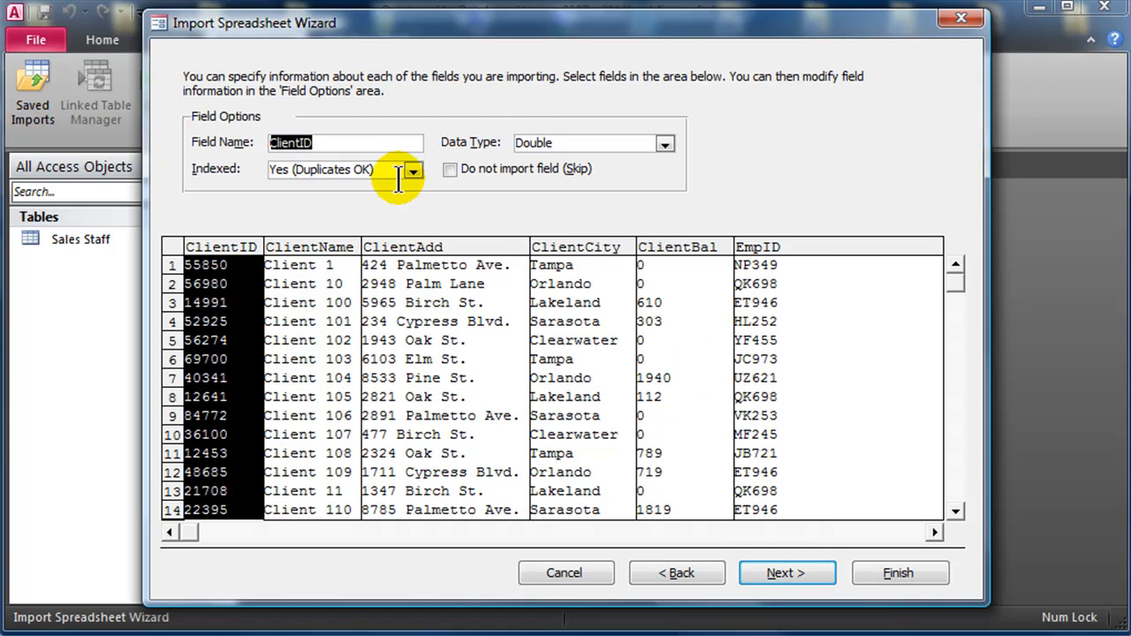
- Set the data type of the ClientID field to Text
left_click(211, 294)
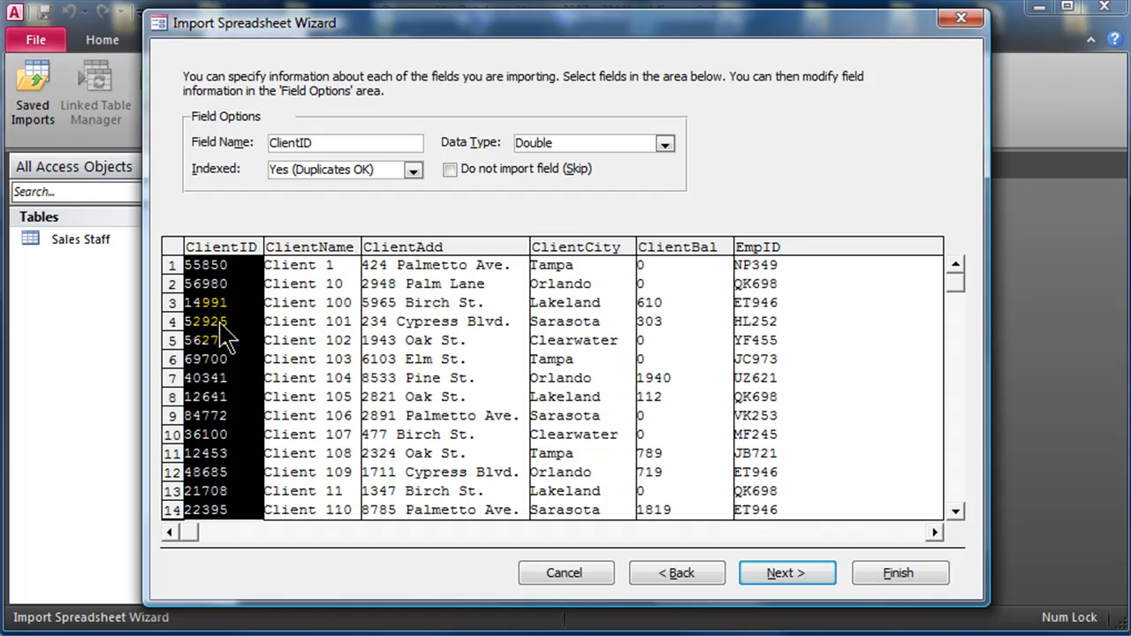
left_click(664, 143)
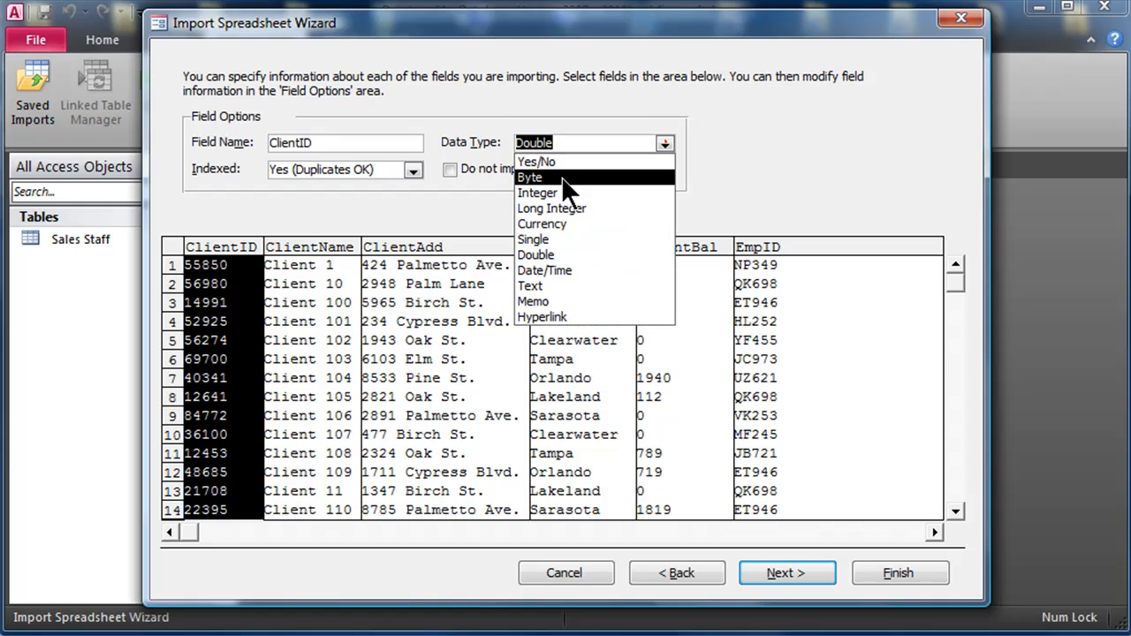
left_click(545, 286)
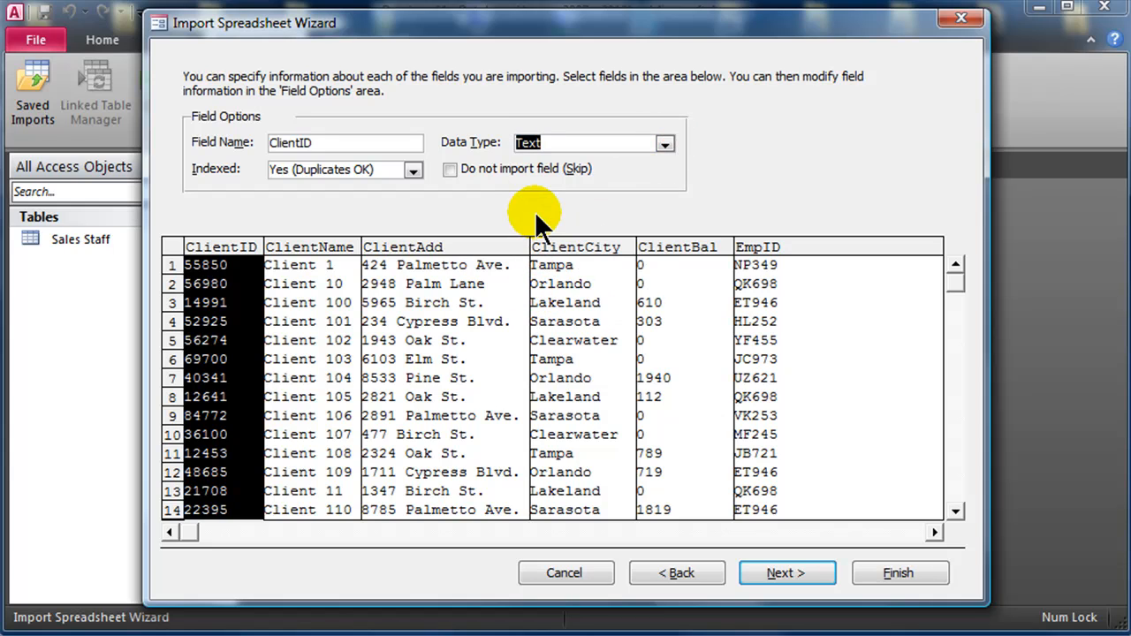
- Review the field options of the remaining client columns and set the ClientBal data type to Currency
left_click(310, 317)
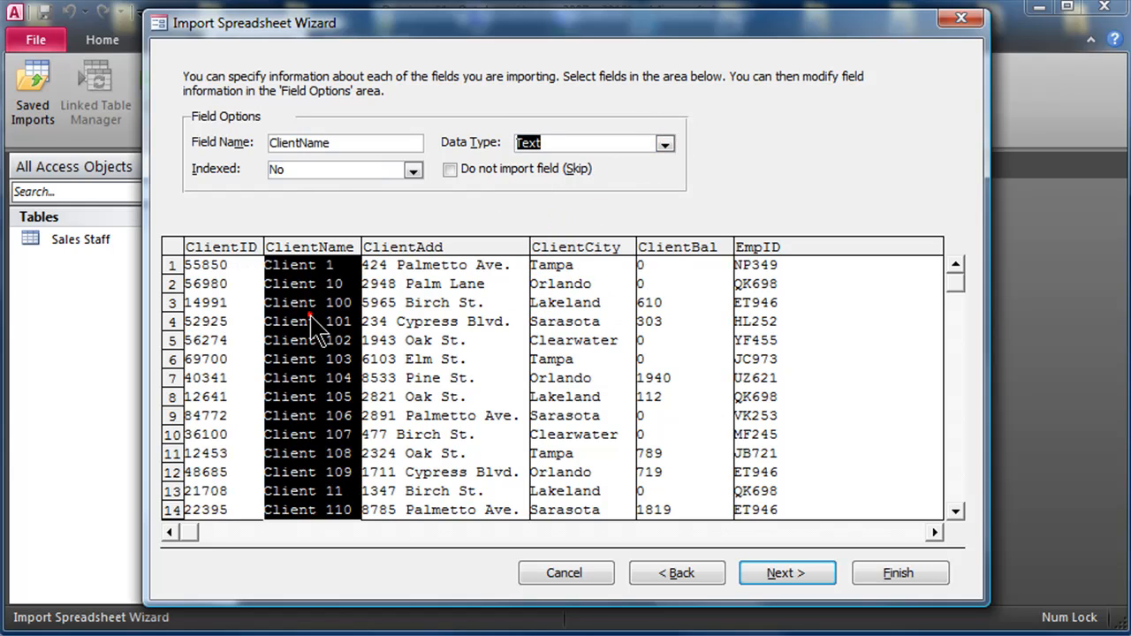
left_click(369, 309)
left_click(584, 316)
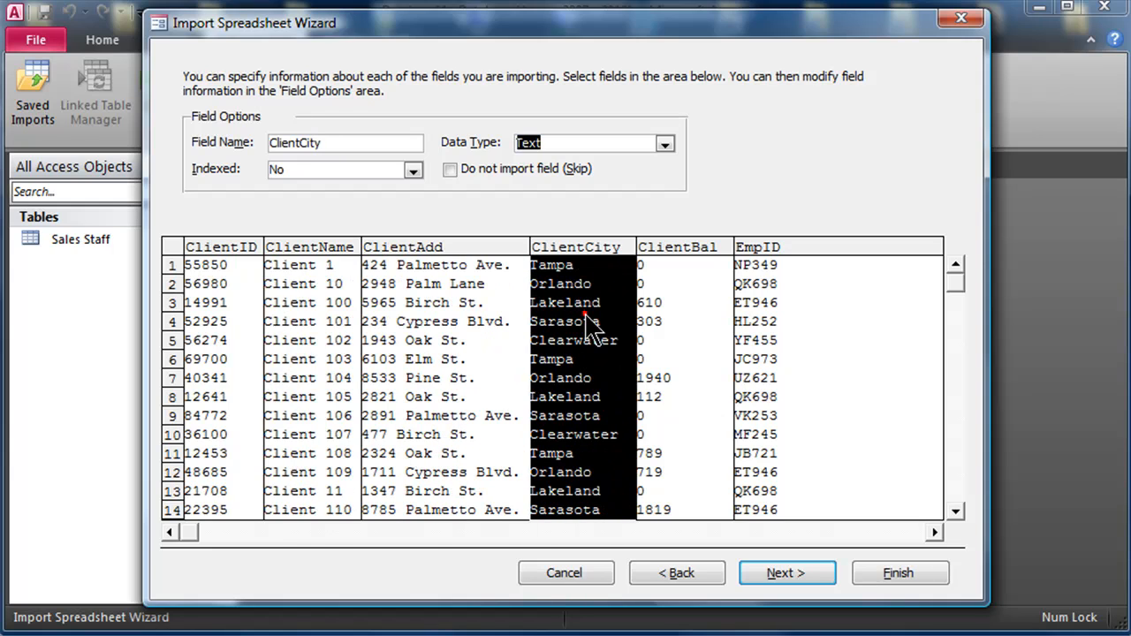
left_click(678, 314)
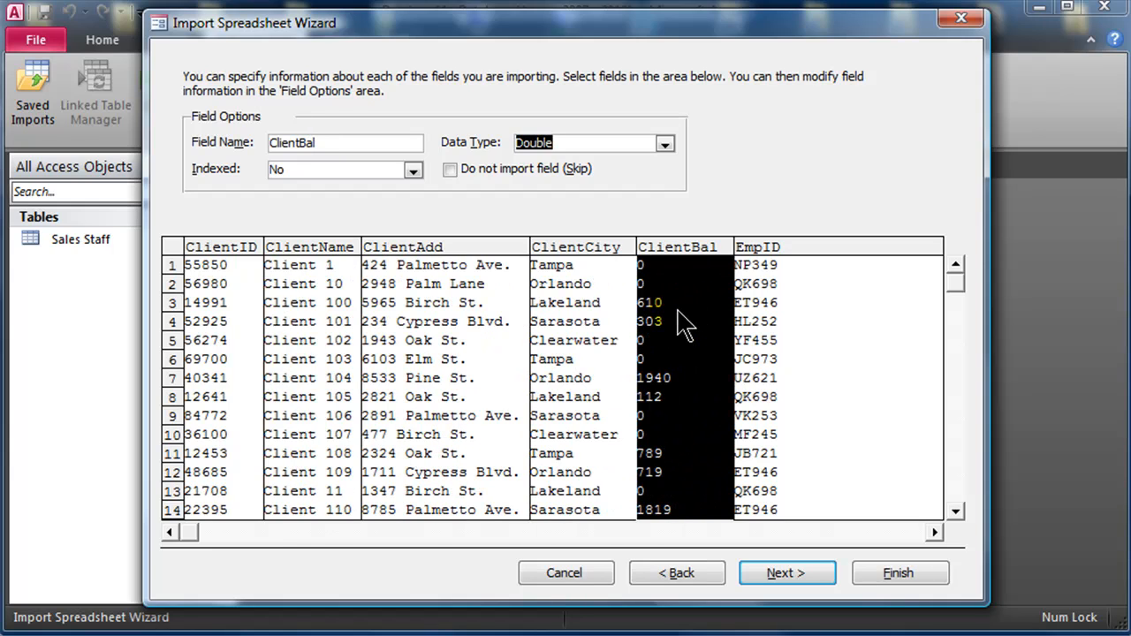
left_click(664, 144)
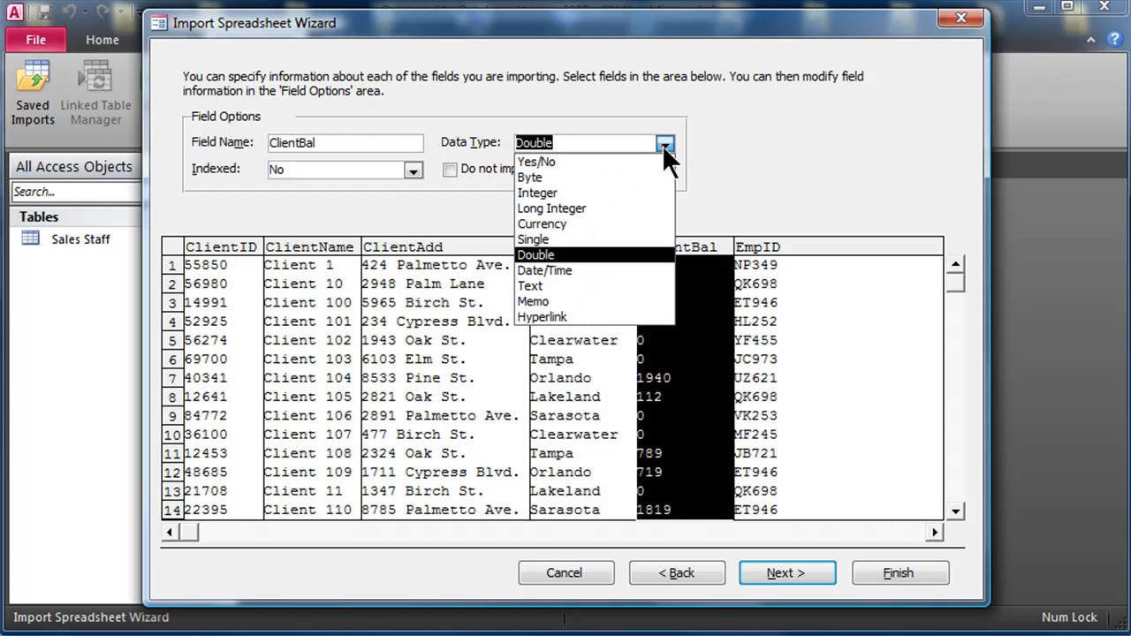
left_click(560, 226)
left_click(757, 296)
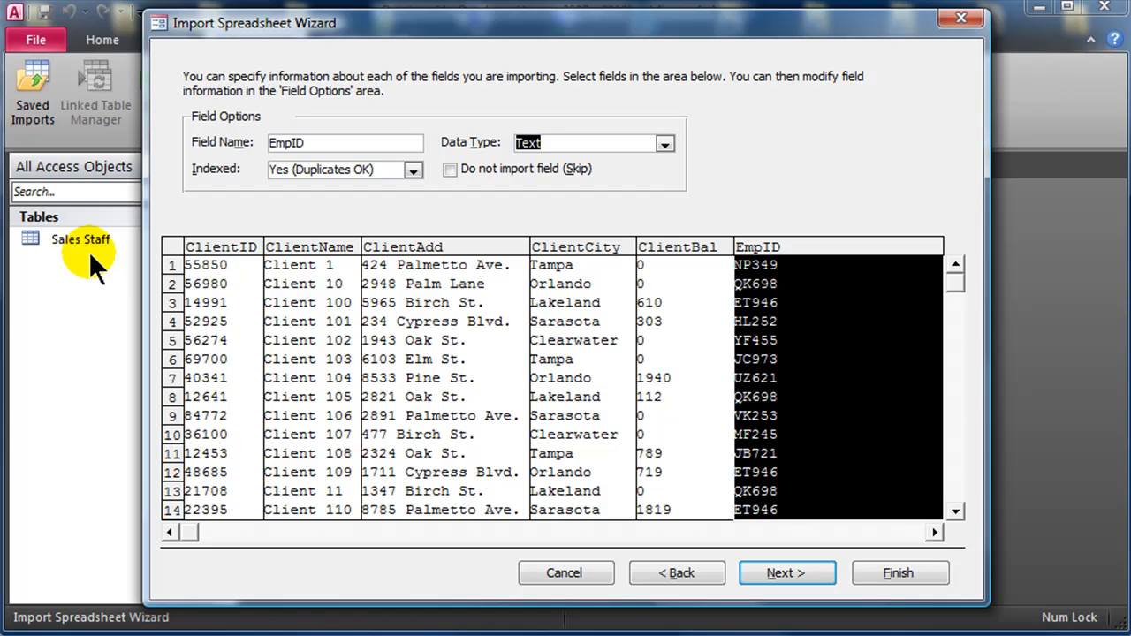
- Choose ClientID as the table's own primary key and finish importing into the Clients table without saving the import steps
left_click(780, 571)
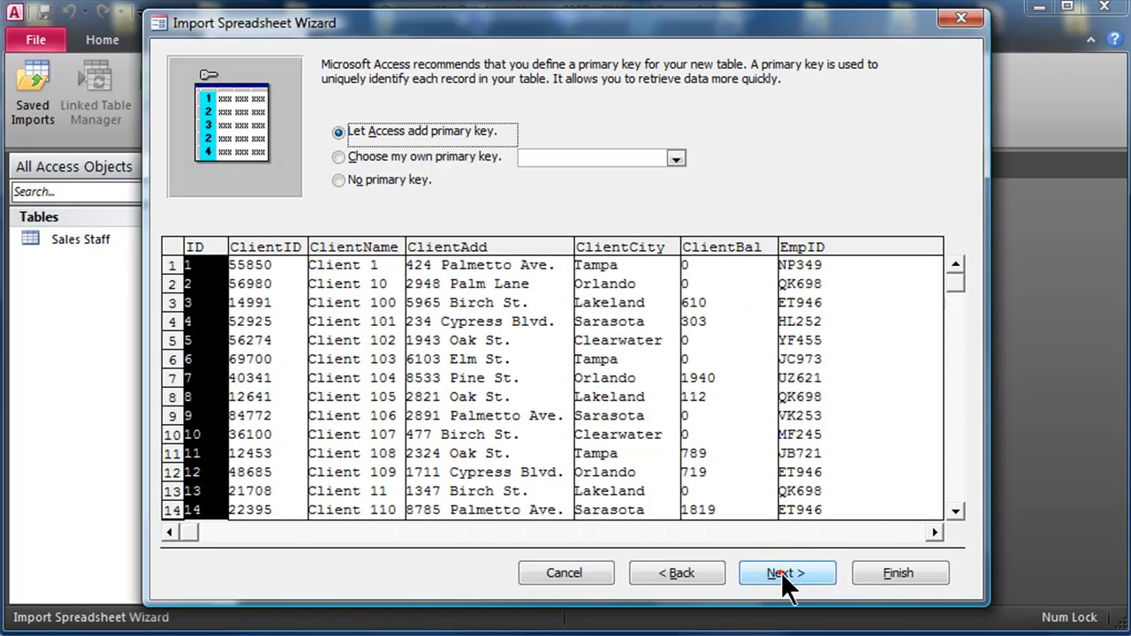
left_click(339, 155)
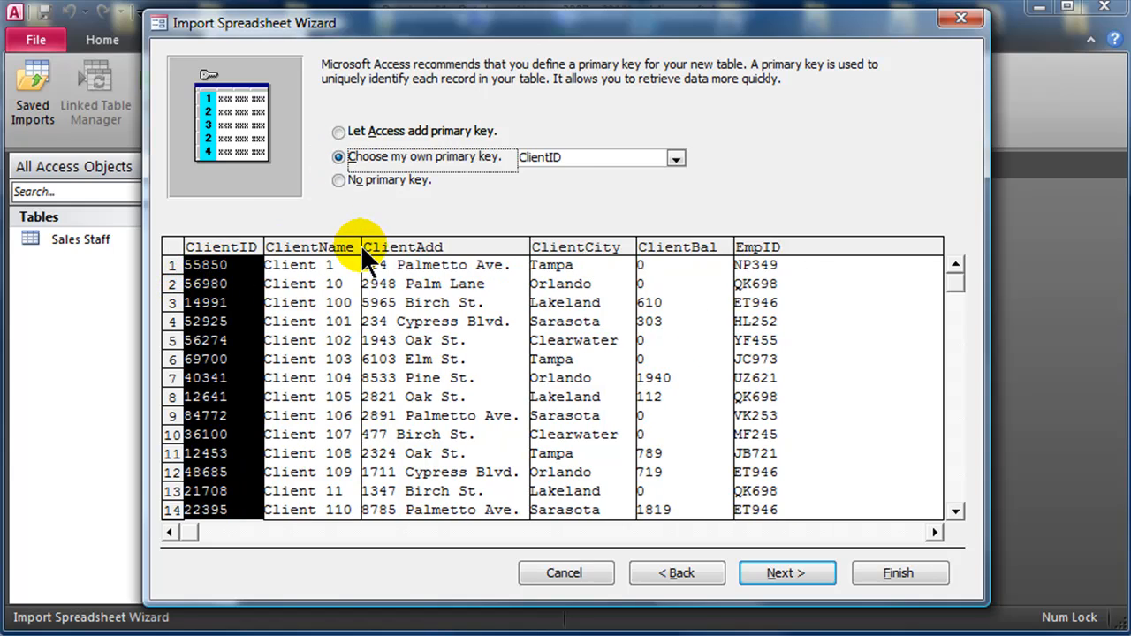
left_click(785, 568)
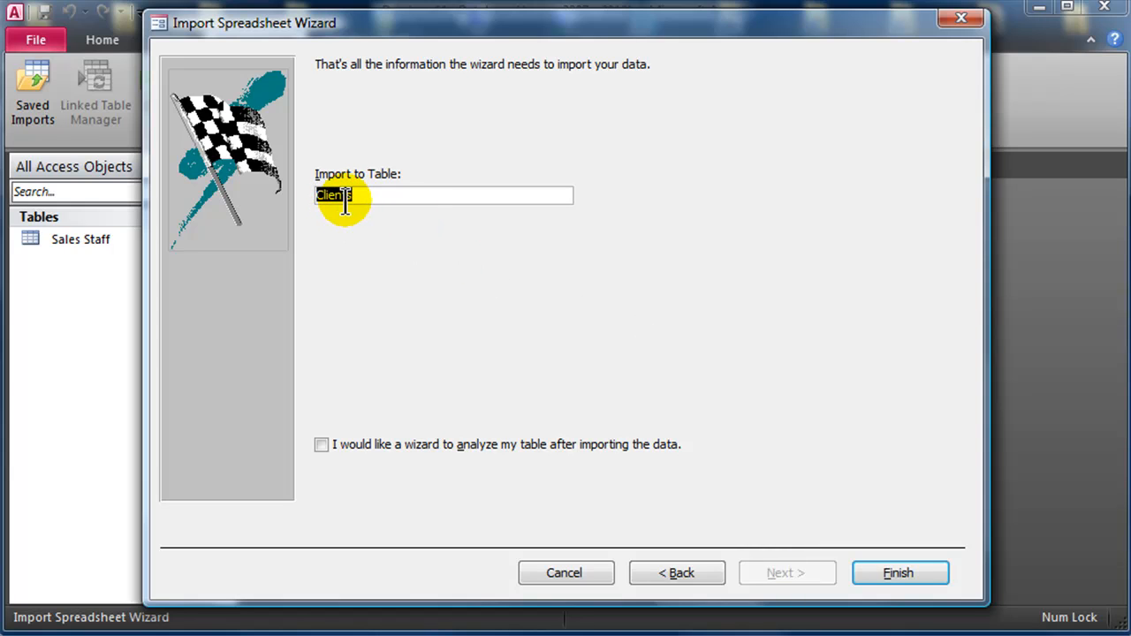
left_click(925, 583)
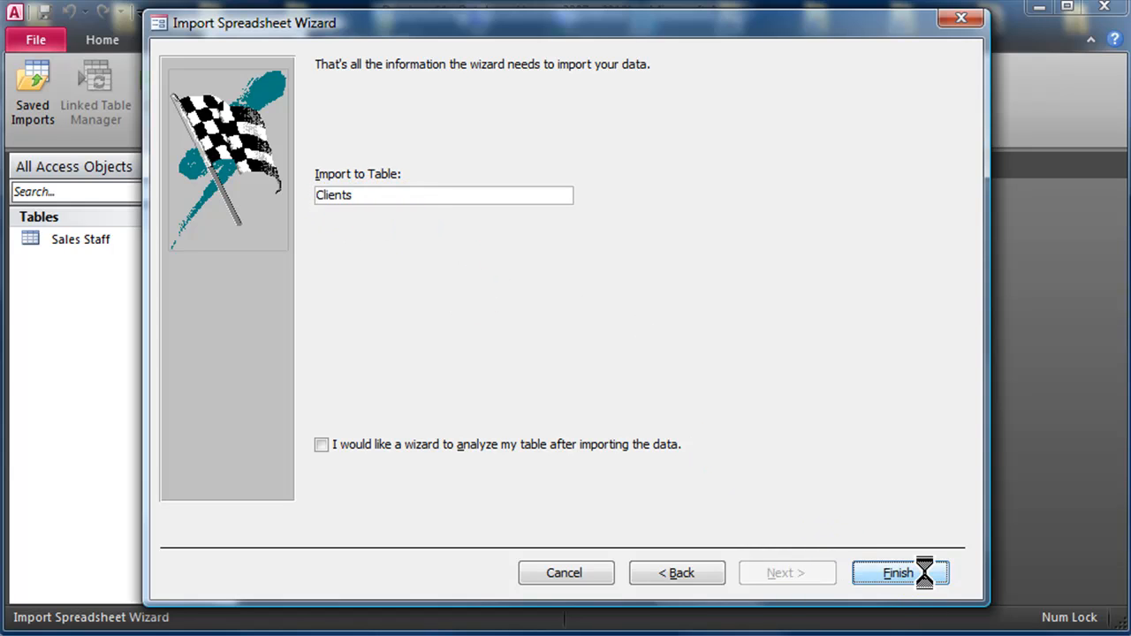
left_click(921, 601)
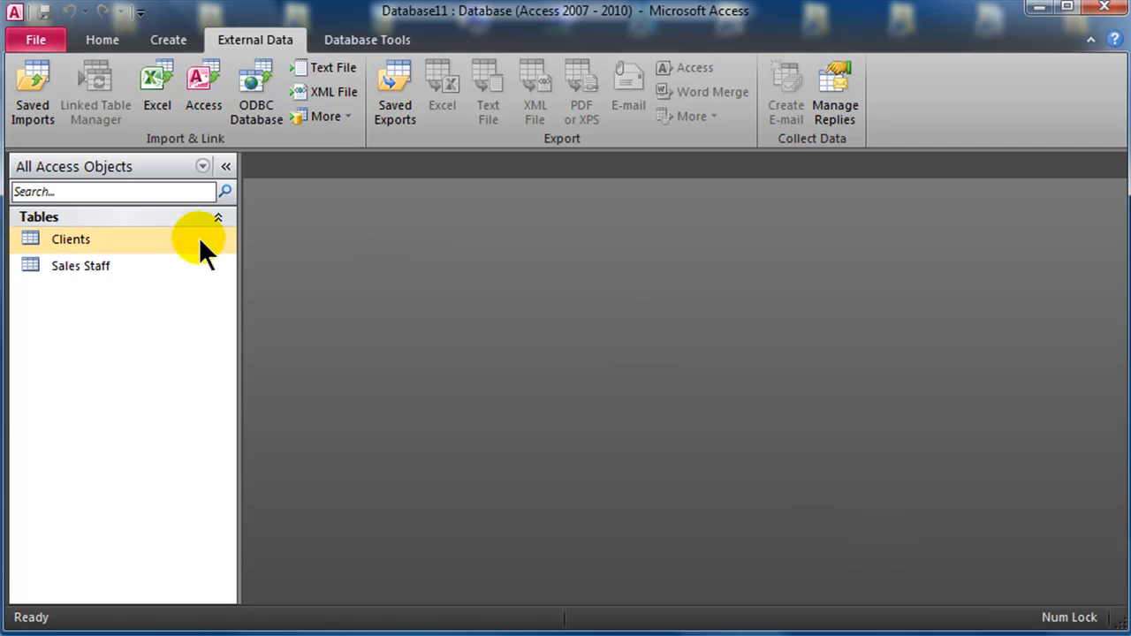
- Examine the imported records in the Clients and Sales Staff tables, and close both datasheets
double_click(73, 241)
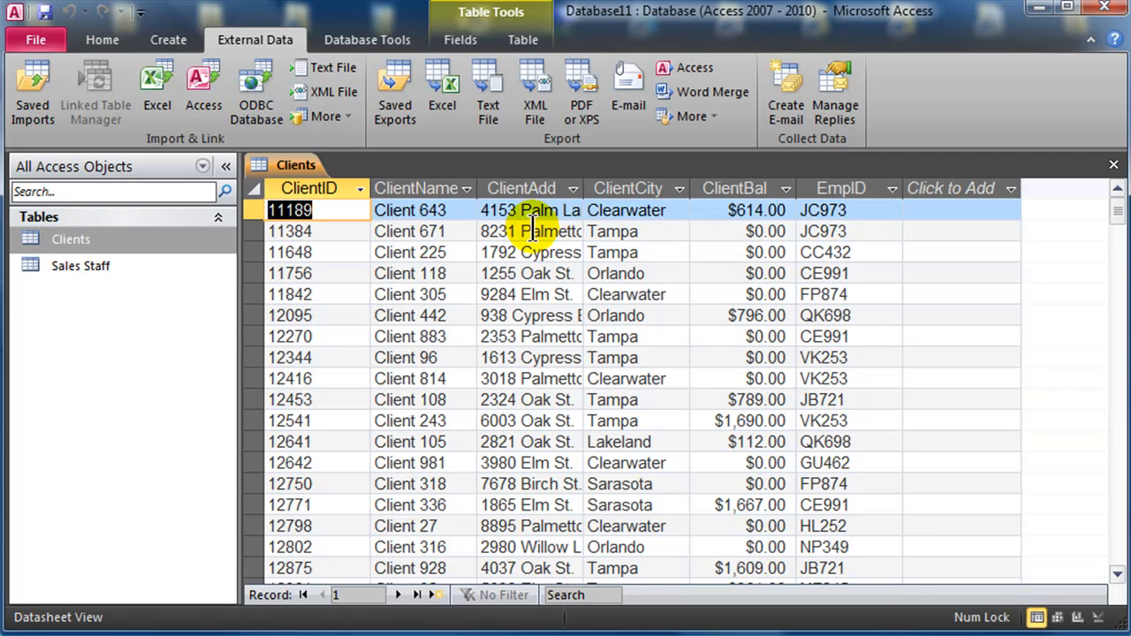
left_click(60, 265)
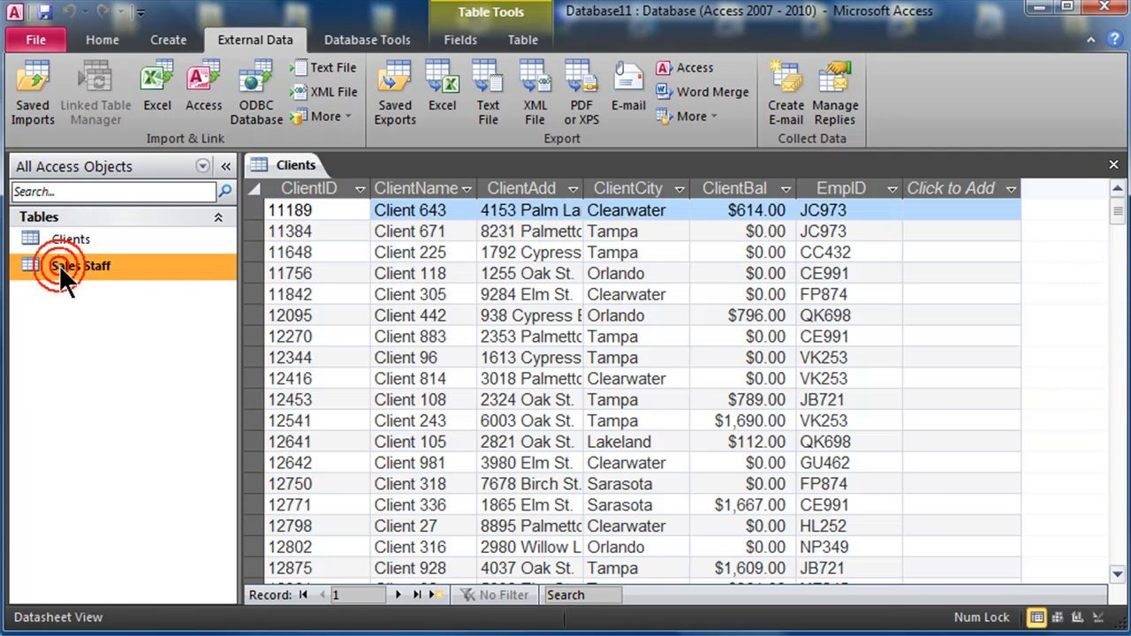
left_click(849, 315)
scroll(1025, 405, "down", 15)
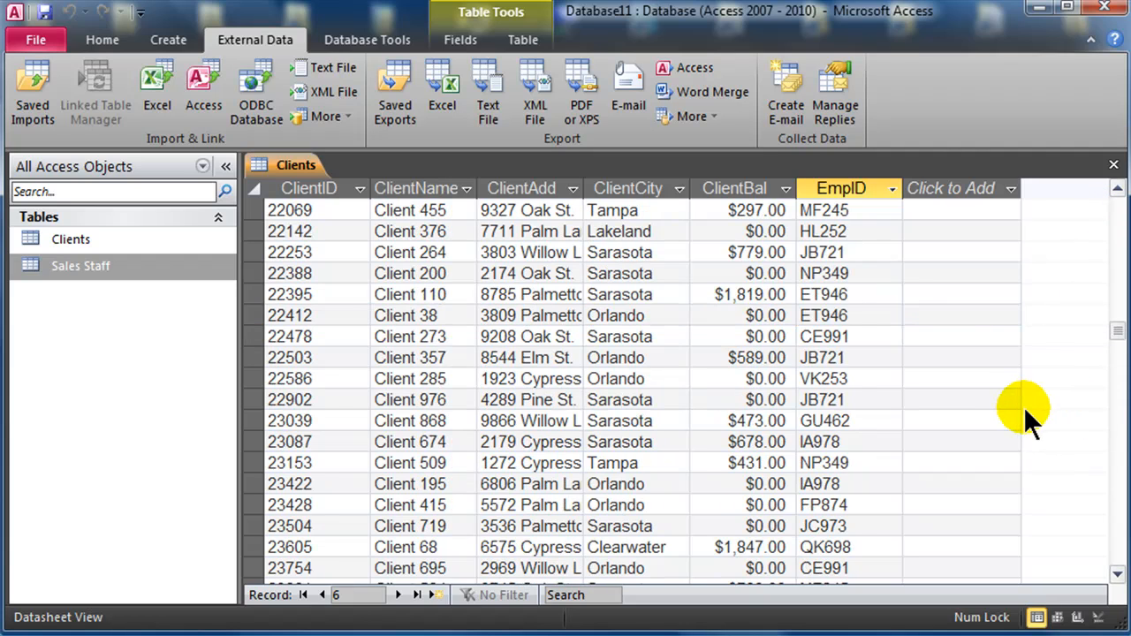
double_click(73, 263)
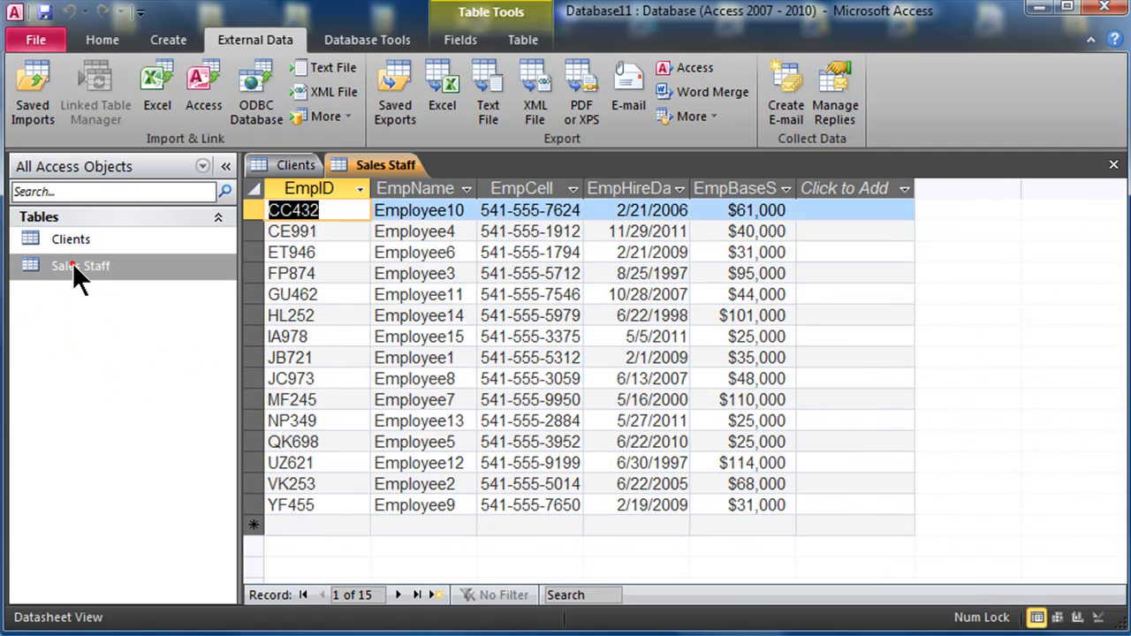
left_click(1112, 164)
left_click(1112, 164)
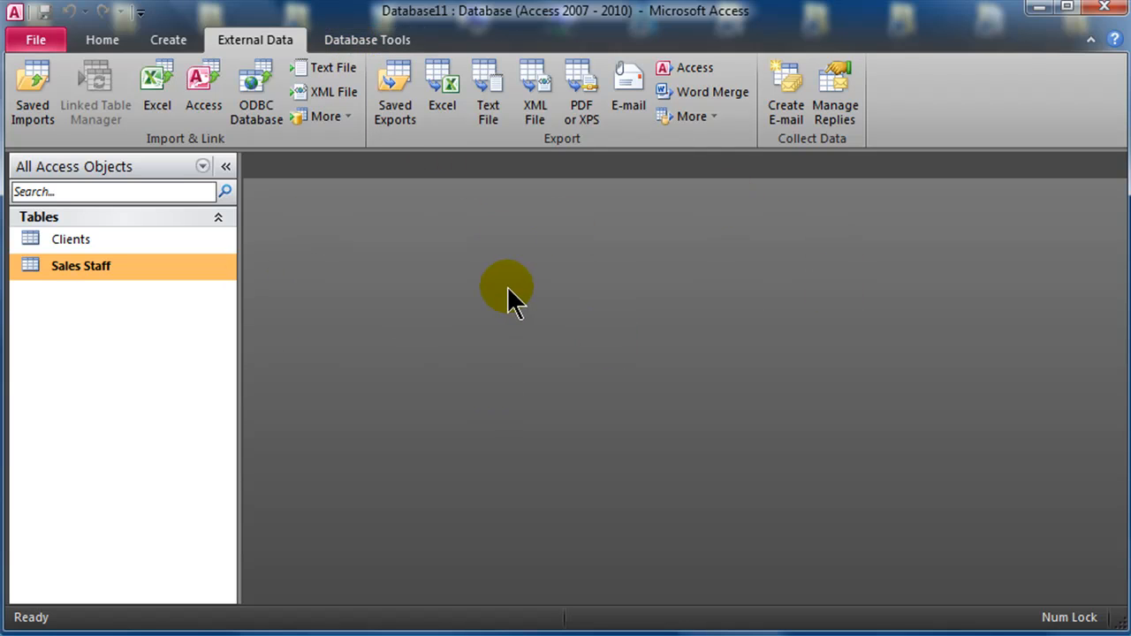
- Open the Relationships window and add the Clients and Sales Staff tables to the layout
left_click(344, 37)
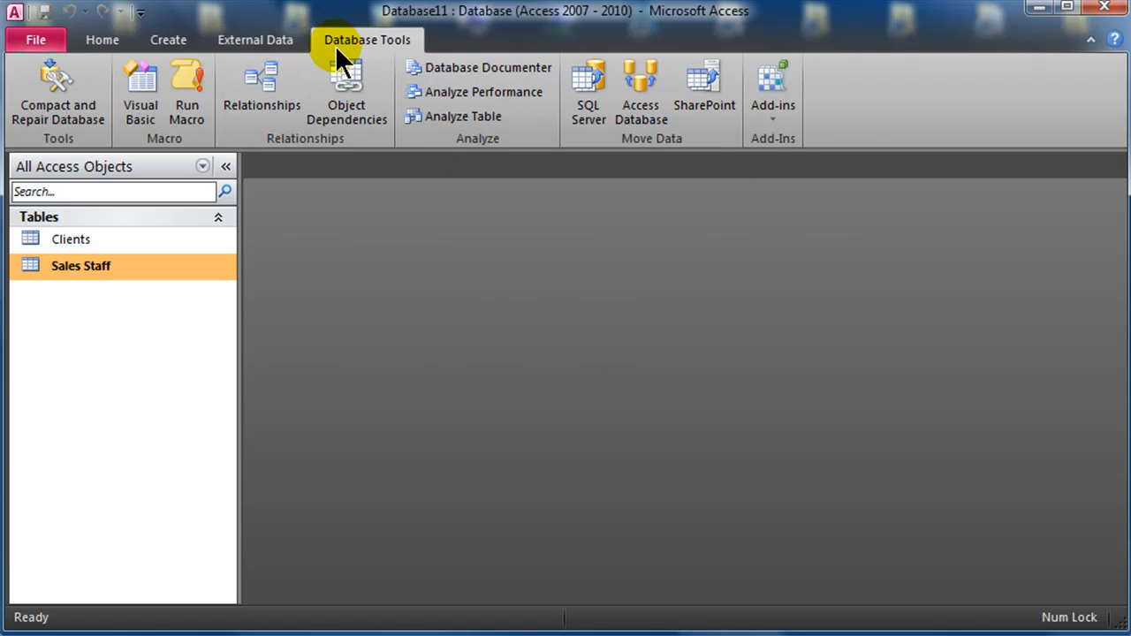
left_click(270, 78)
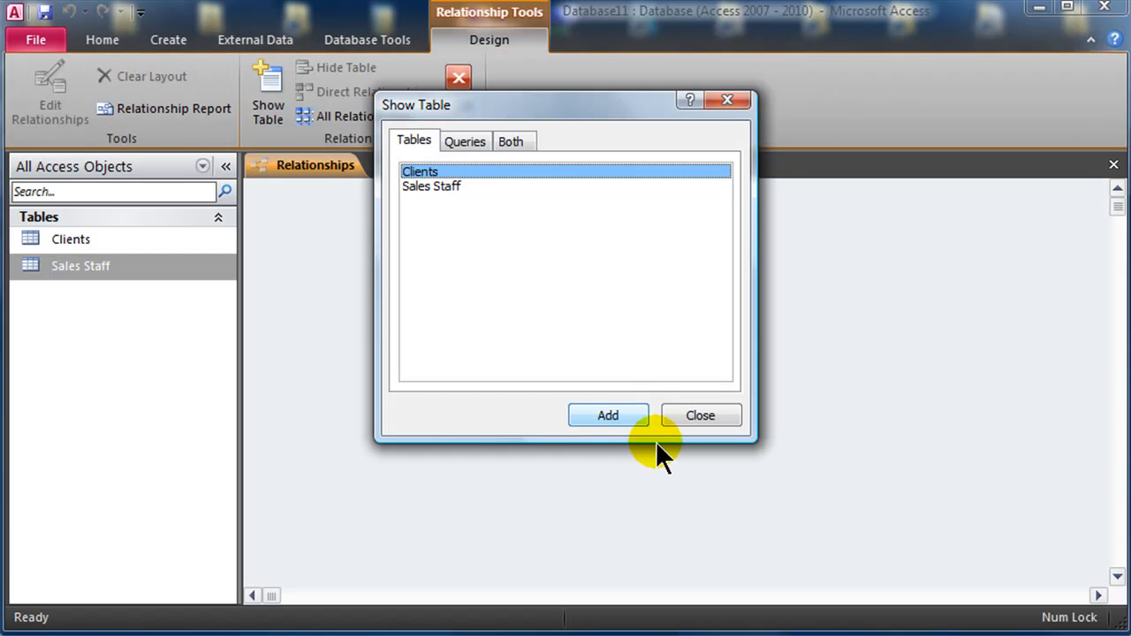
left_click(434, 183, "shift")
left_click(608, 415)
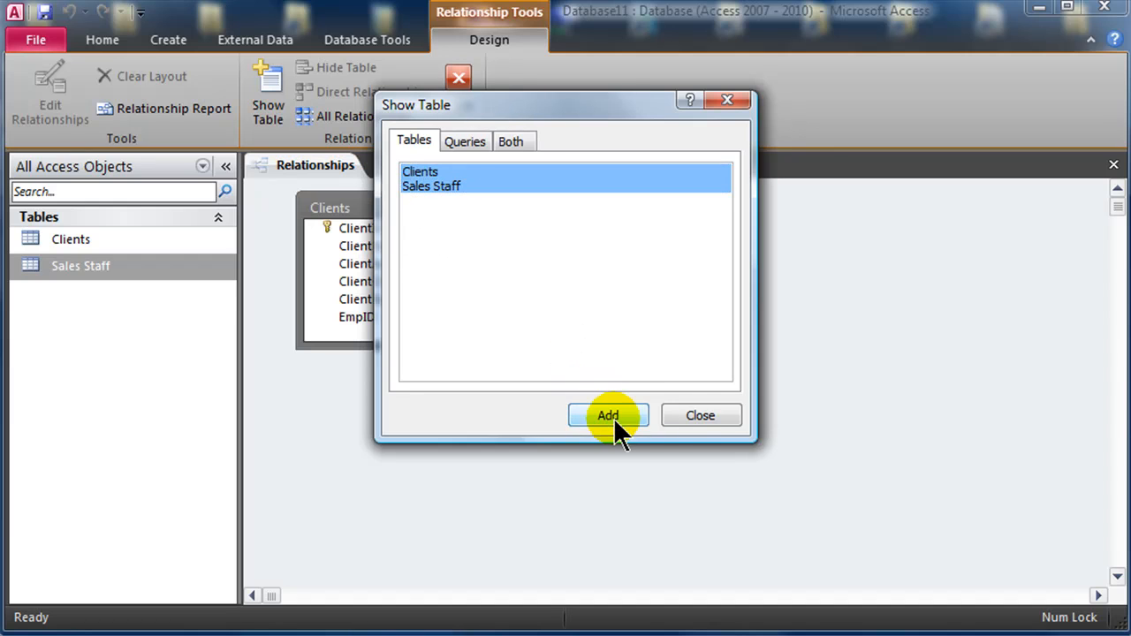
left_click(698, 415)
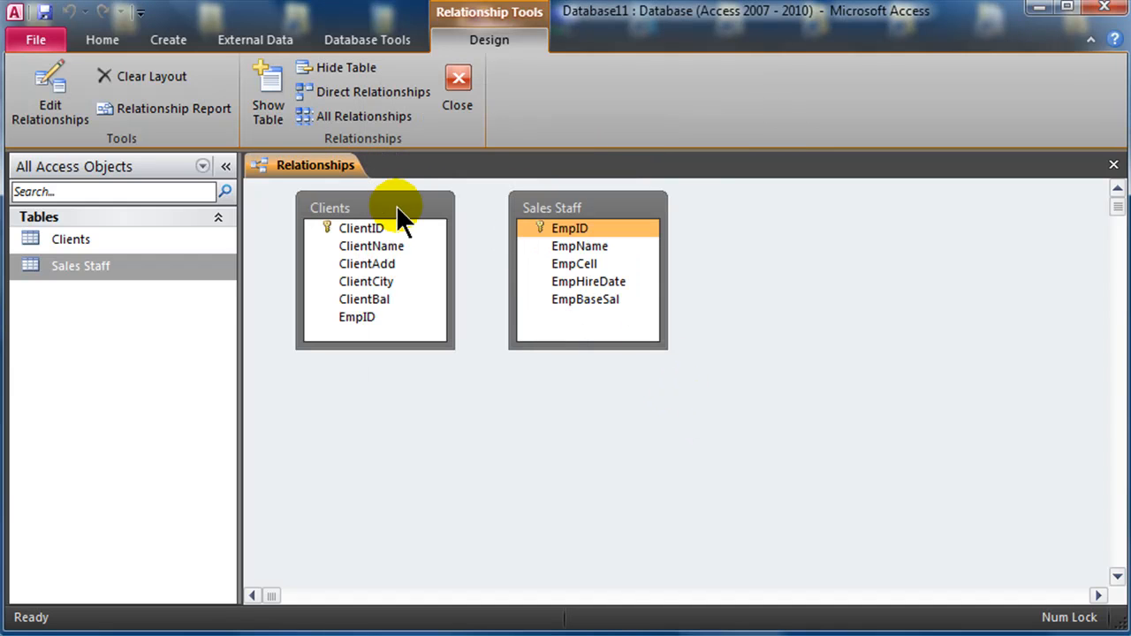
- Create a one-to-many relationship from EmpID in Sales Staff to EmpID in Clients with referential integrity enforced
left_click_drag(567, 212, 383, 231)
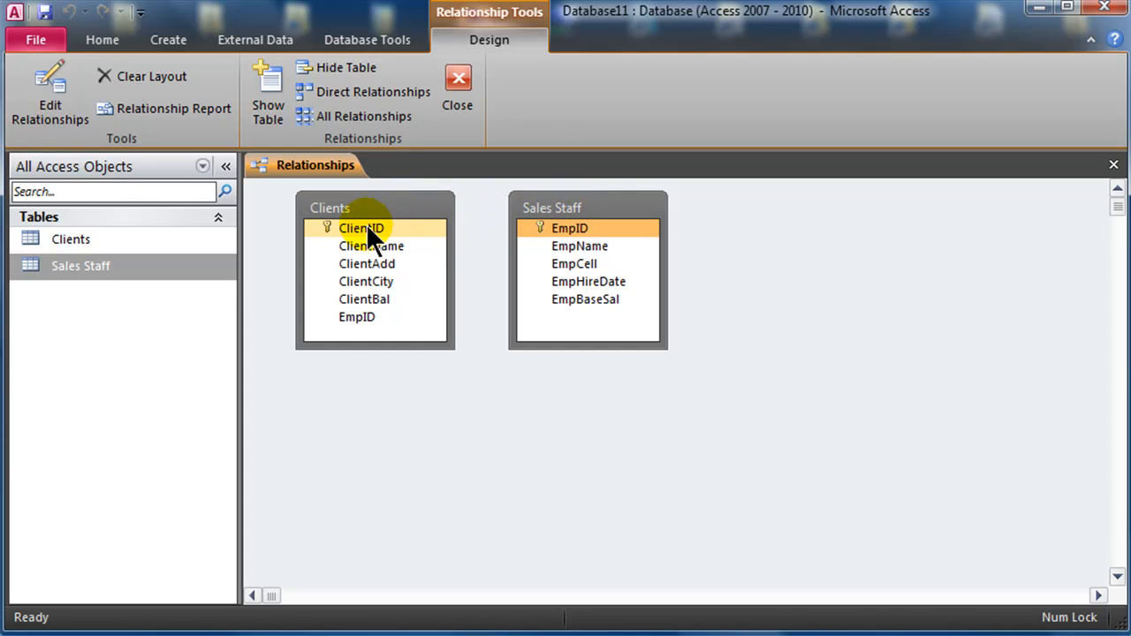
mouse_move(366, 224)
left_mouse_down()
mouse_move(578, 228)
mouse_move(537, 232)
mouse_move(362, 325)
left_mouse_up()
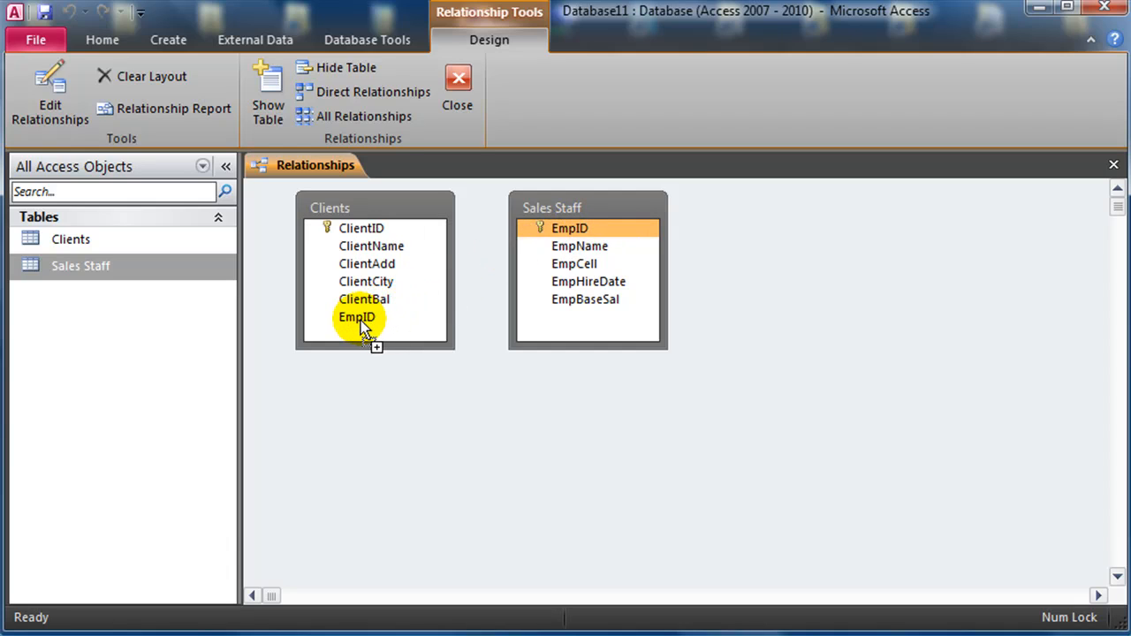
left_click_drag(362, 325, 362, 325)
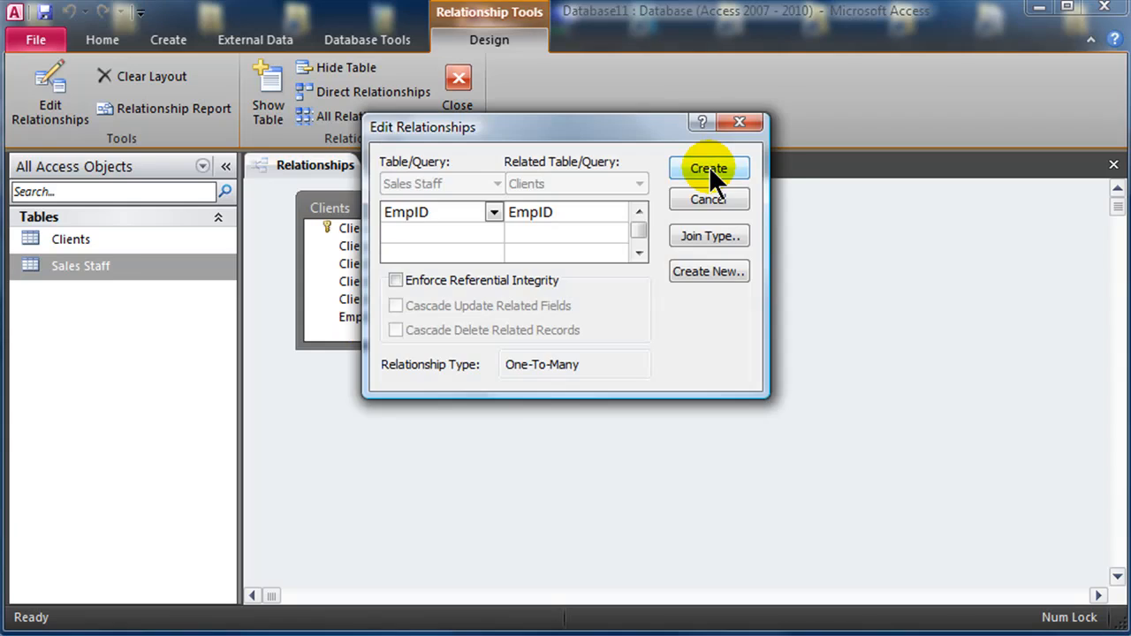
left_click(464, 275)
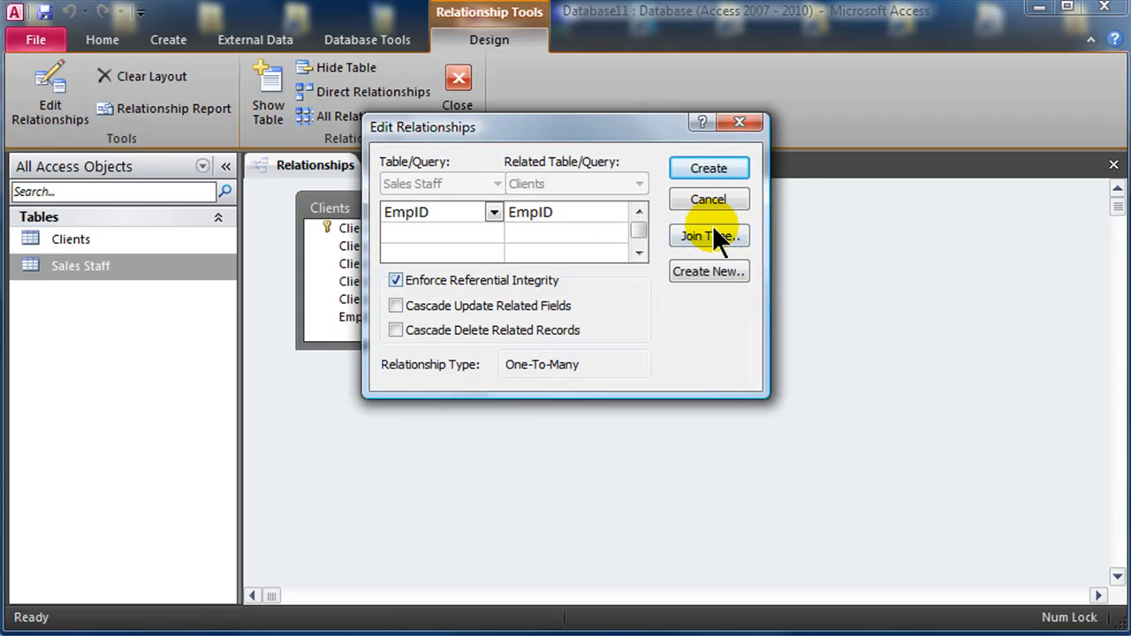
left_click(722, 168)
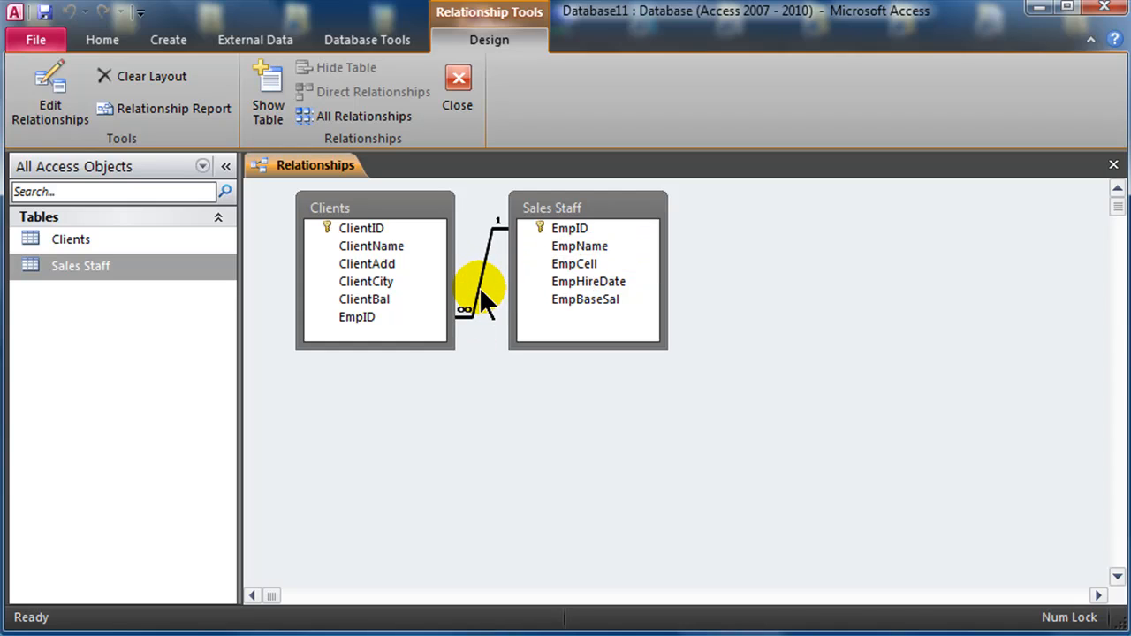
- Close the Relationships window and save the changes to its layout
left_click(353, 325)
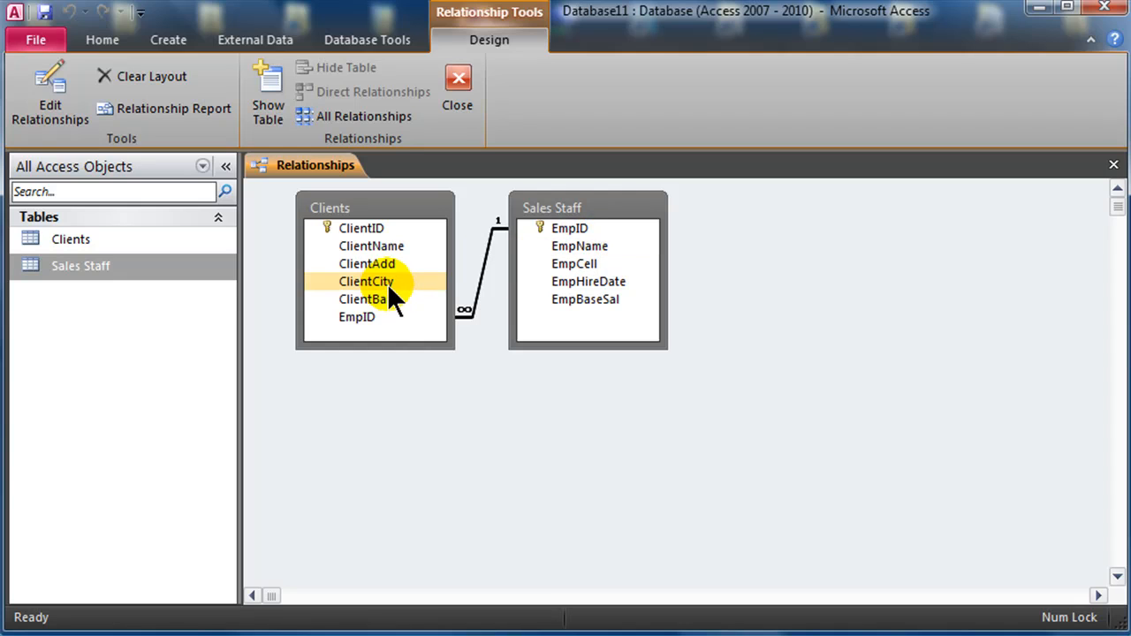
left_click(458, 86)
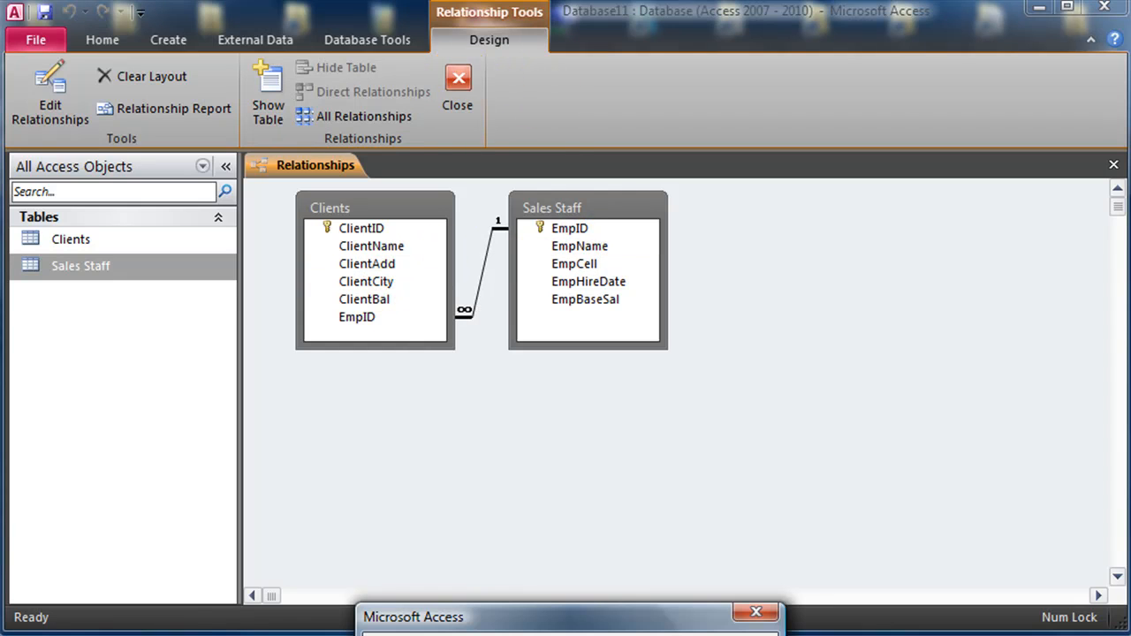
left_click_drag(556, 619, 542, 392)
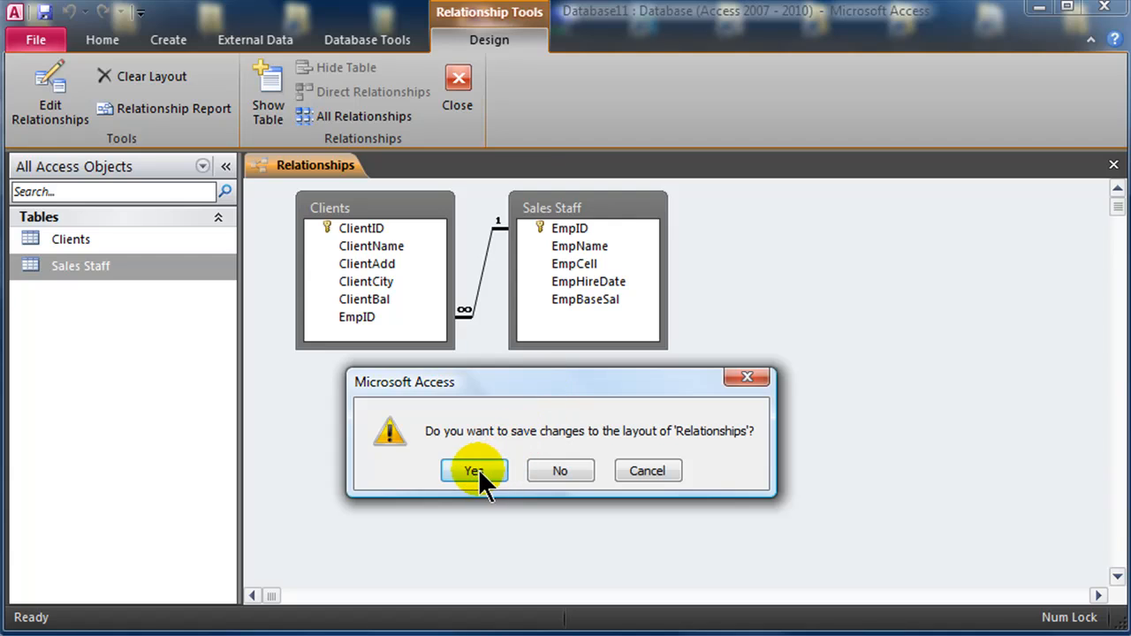
left_click(475, 471)
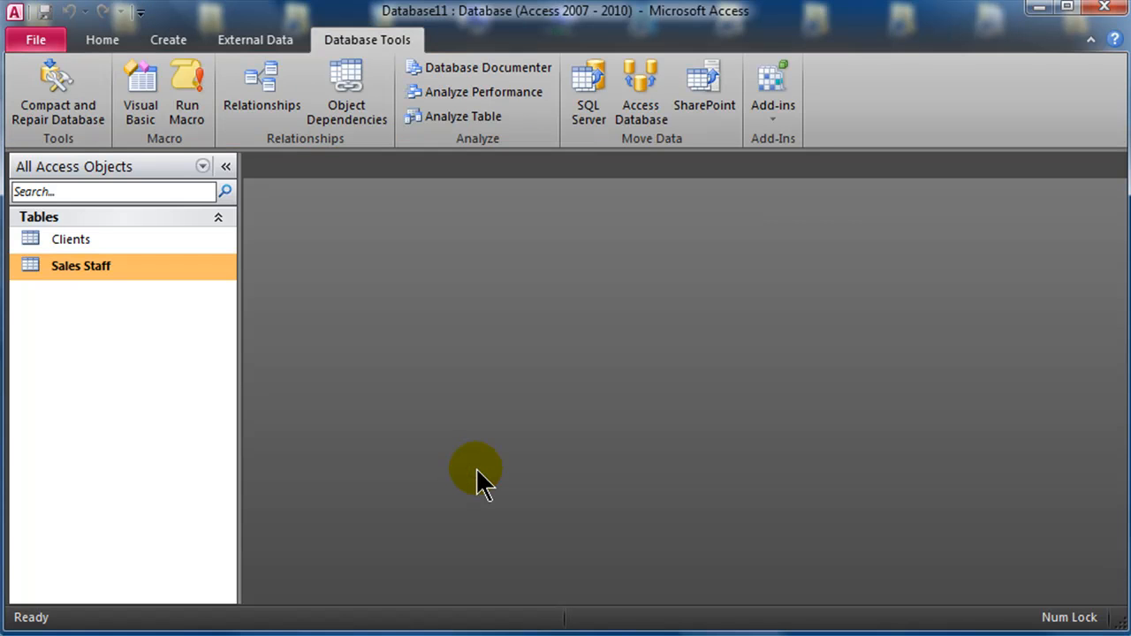